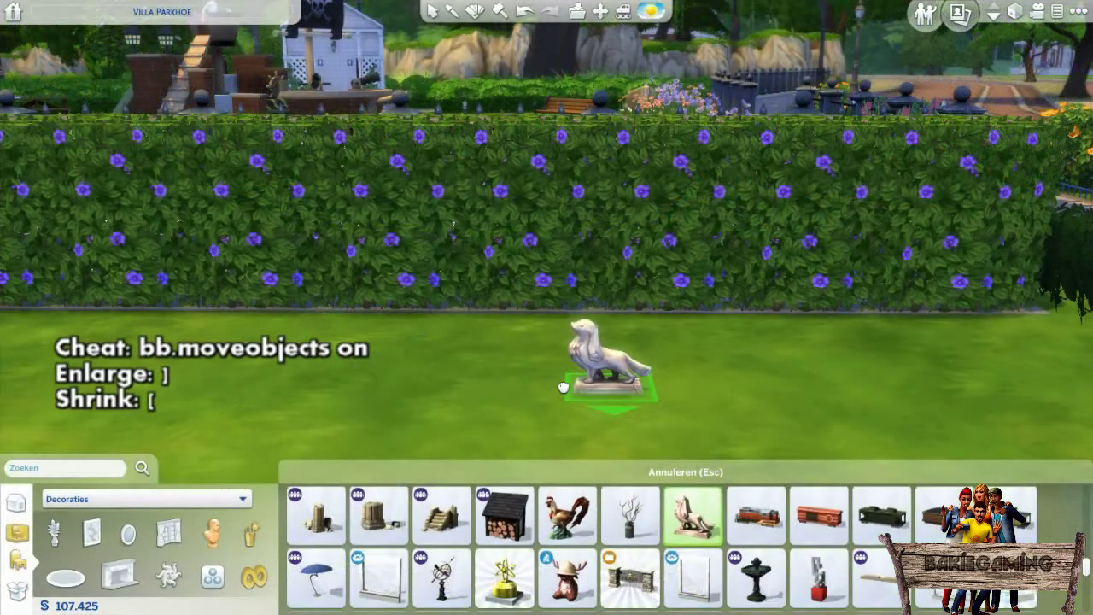
# Enlarge the placed dog statue two steps with ], then shrink it one step with [
pyautogui.press(']')
pyautogui.press(']')
pyautogui.press(']')
pyautogui.press(']')
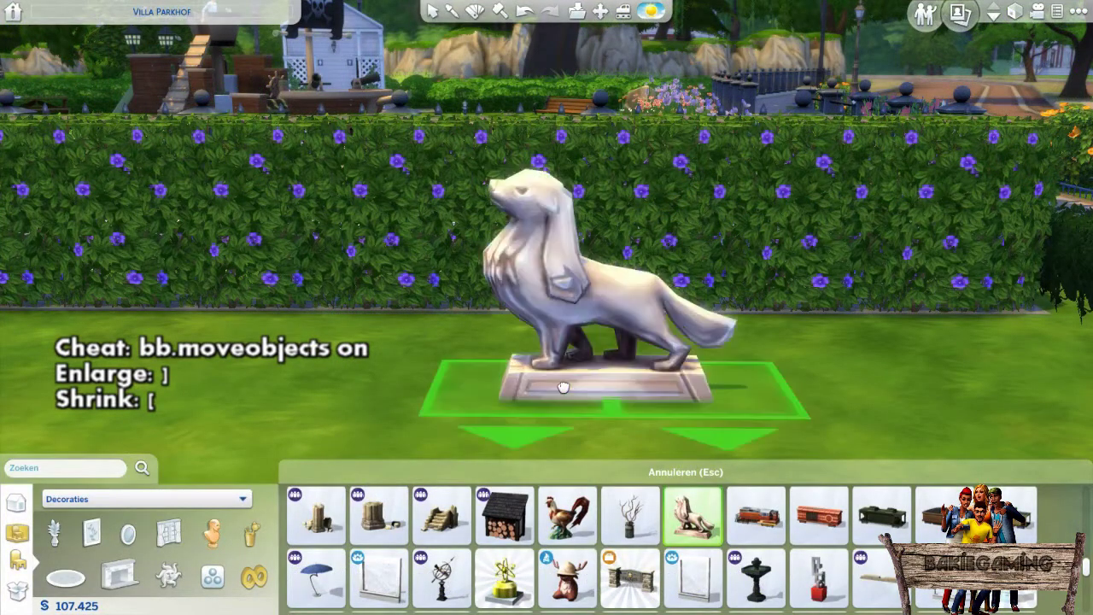
pyautogui.press(']')
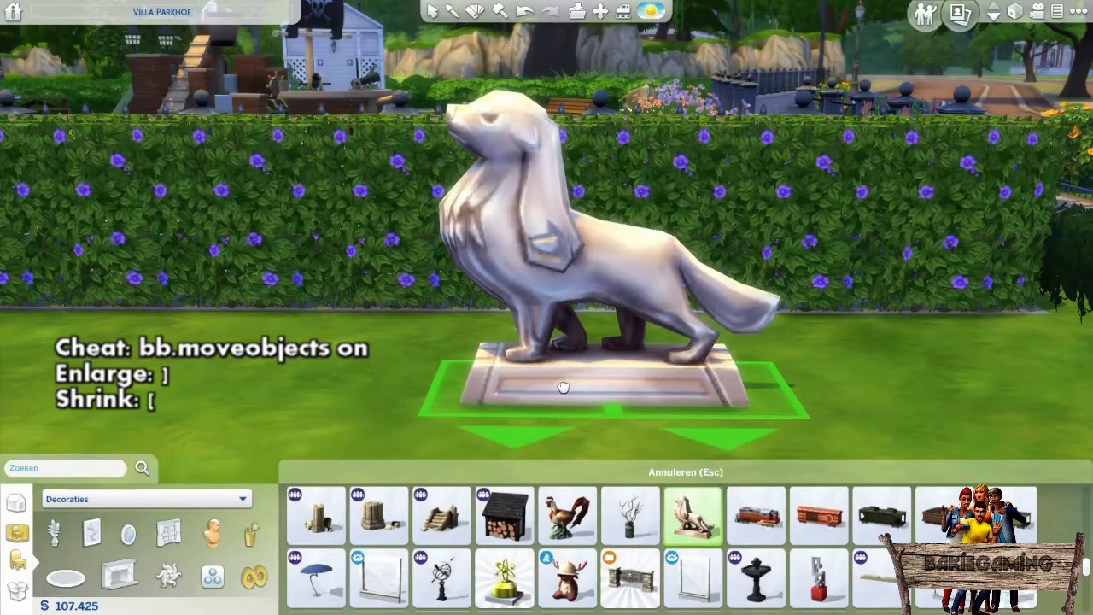
pyautogui.press('[')
pyautogui.press('[')
pyautogui.press('[')
pyautogui.press('[')
pyautogui.press('[')
pyautogui.scroll(-2, 563, 387)
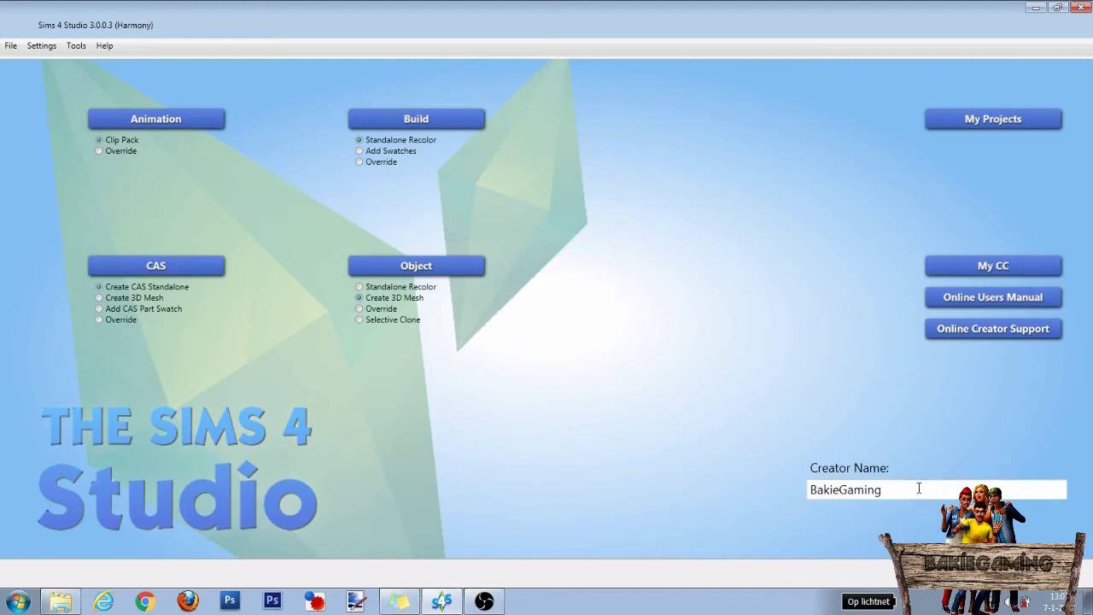
# Highlight the creator name entry, then bring up the object catalog for the Create 3D Mesh project
pyautogui.moveTo(915, 489); pyautogui.dragTo(769, 493)
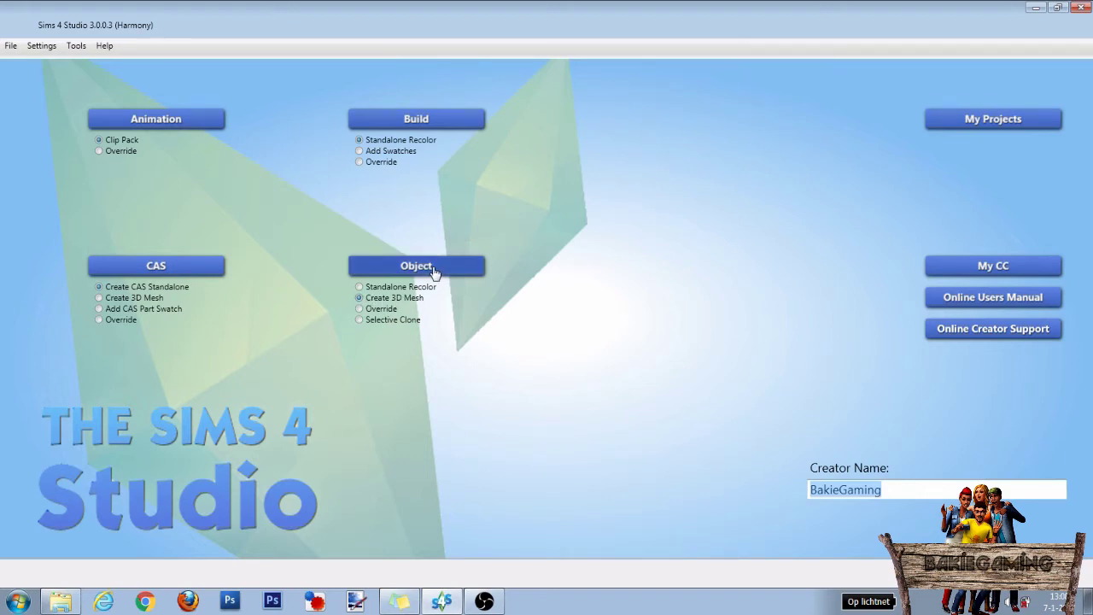
pyautogui.click(431, 269)
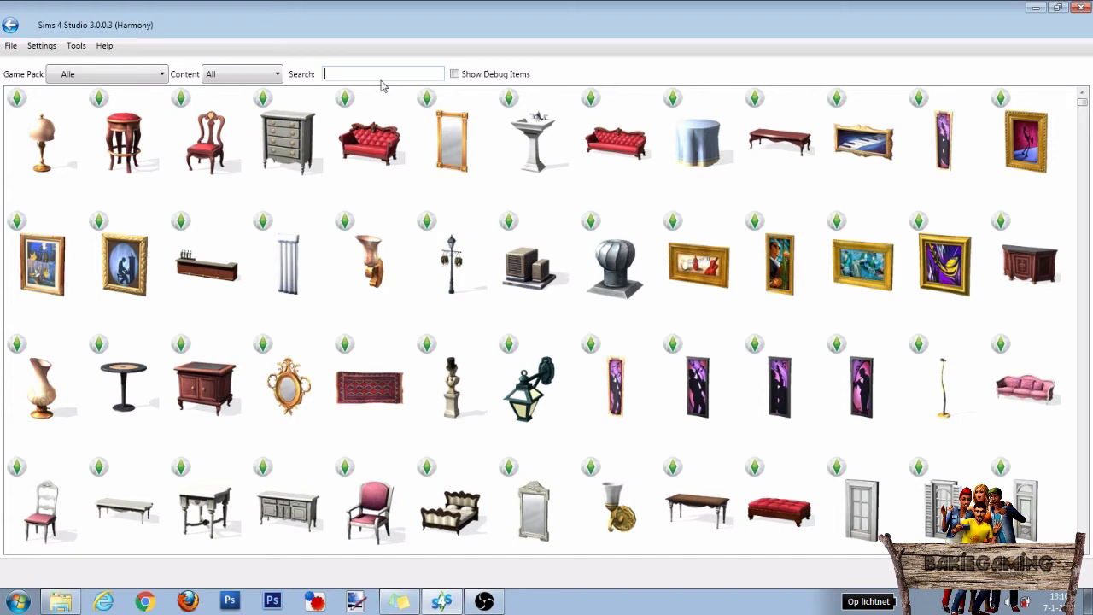
# Search 2f27, clone the rabbit statue, and save it as BakieGaming_Tutorial_ResizeObjects_BunnyStatue.package
pyautogui.write('2f27')
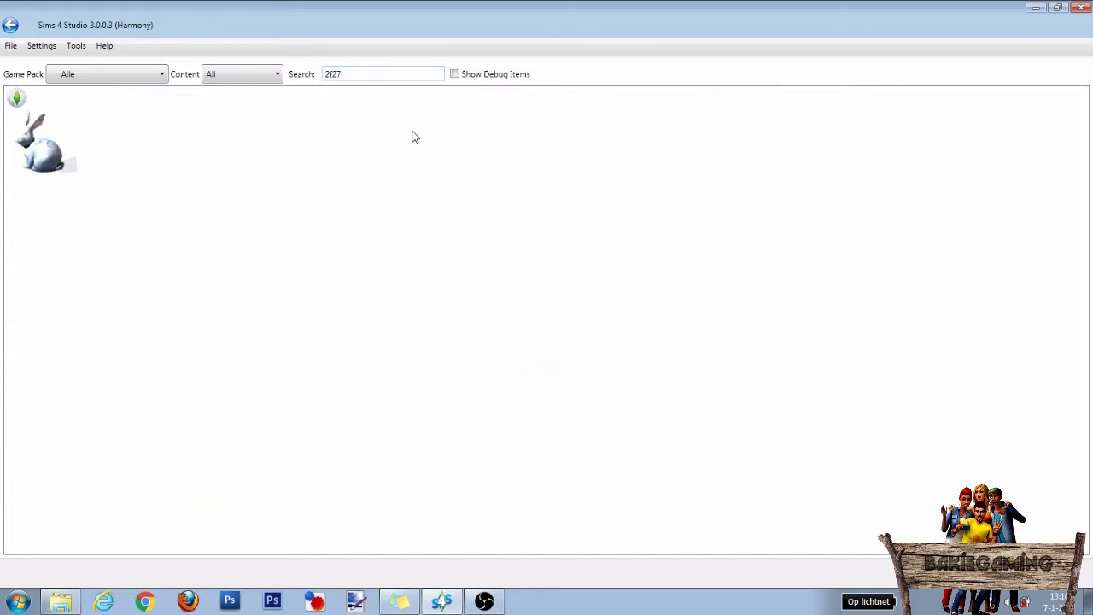
pyautogui.click(37, 162)
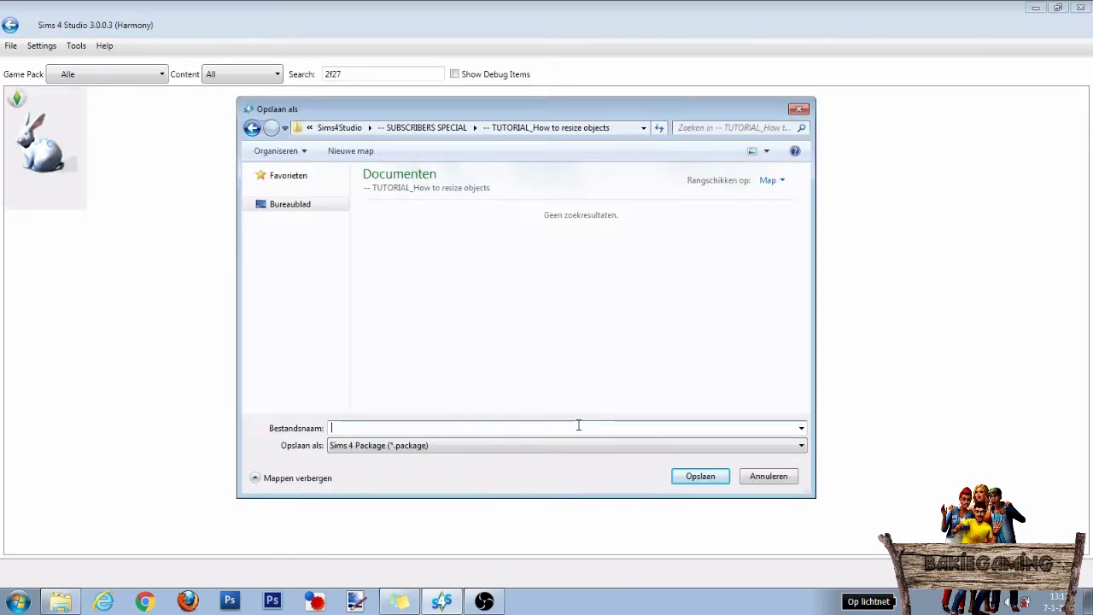
pyautogui.write('BakieGaming_Tutorial_ResizeObjects_BunnyStatue')
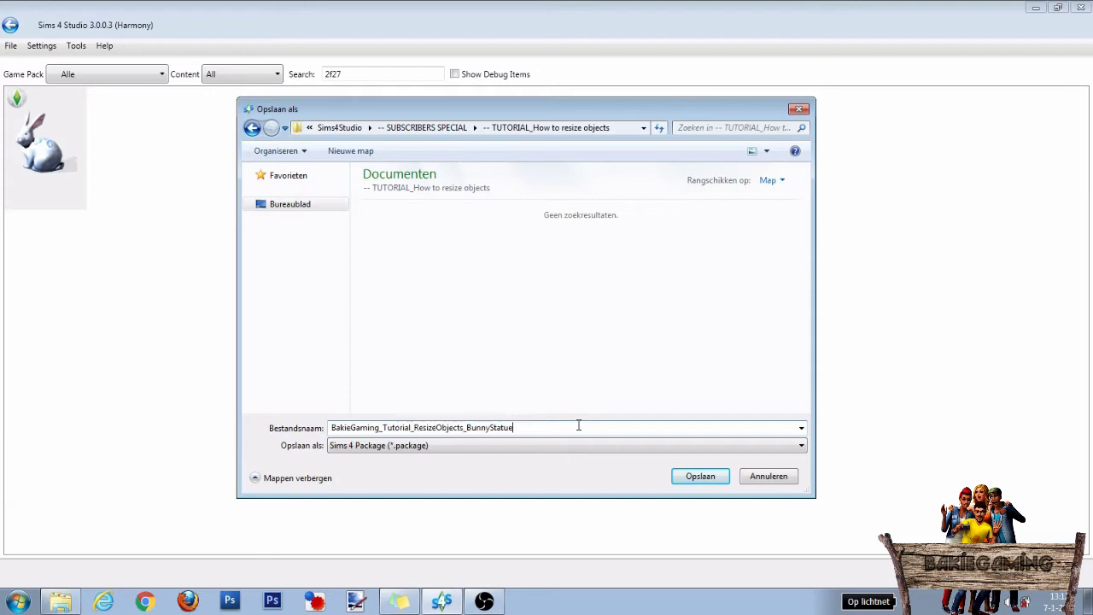
pyautogui.click(699, 476)
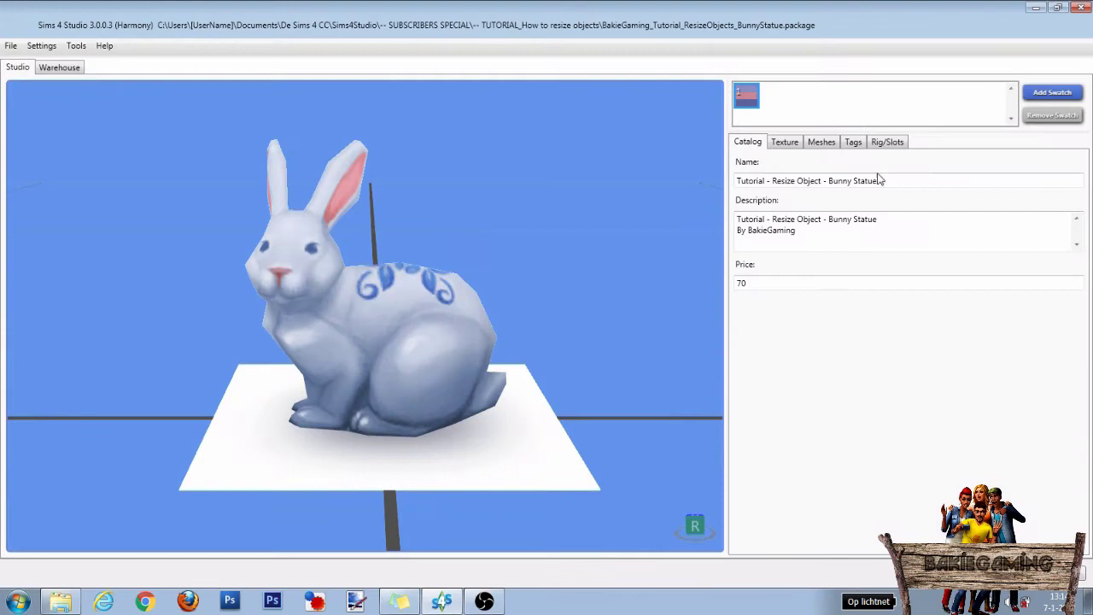
# Review the bunny's catalog name, description and price 70, then open the Meshes tab's LOD list
pyautogui.moveTo(877, 180); pyautogui.dragTo(749, 209)
pyautogui.moveTo(806, 232); pyautogui.dragTo(696, 214)
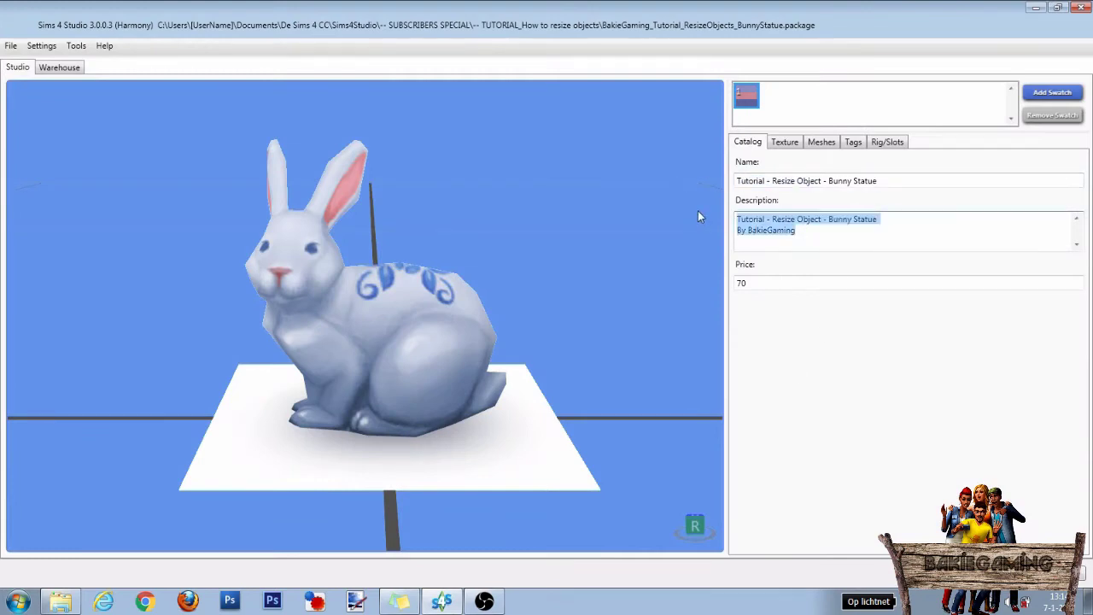
pyautogui.doubleClick(740, 283)
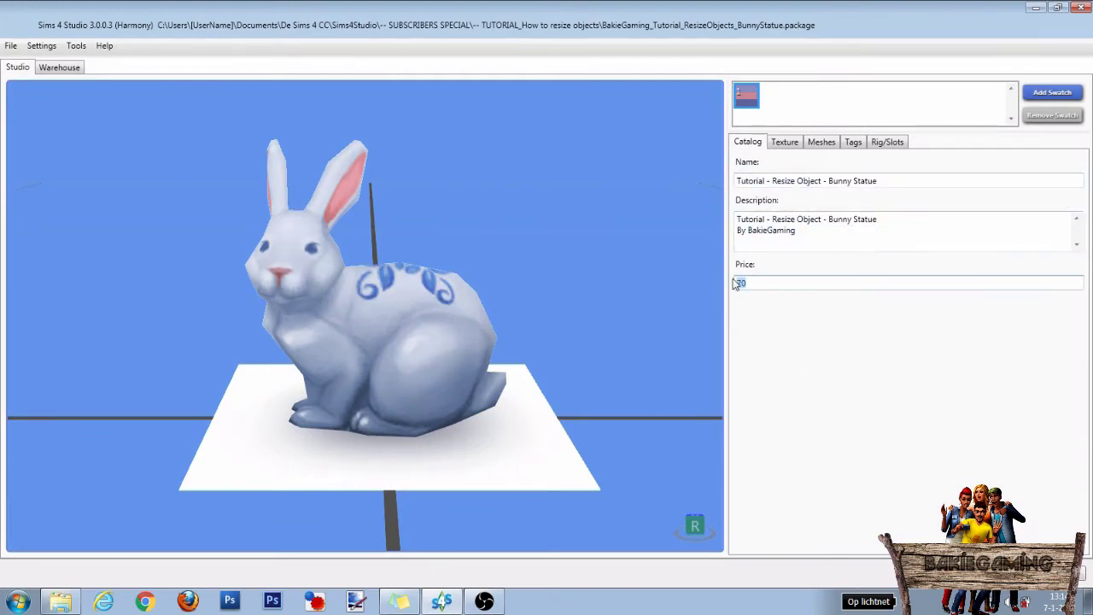
pyautogui.click(822, 145)
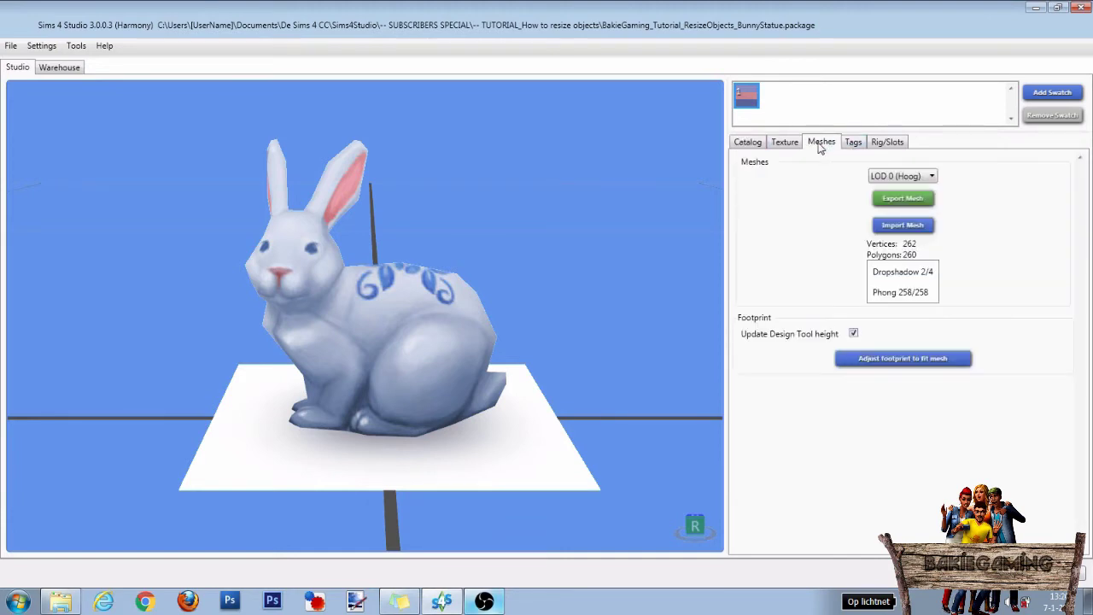
pyautogui.click(933, 176)
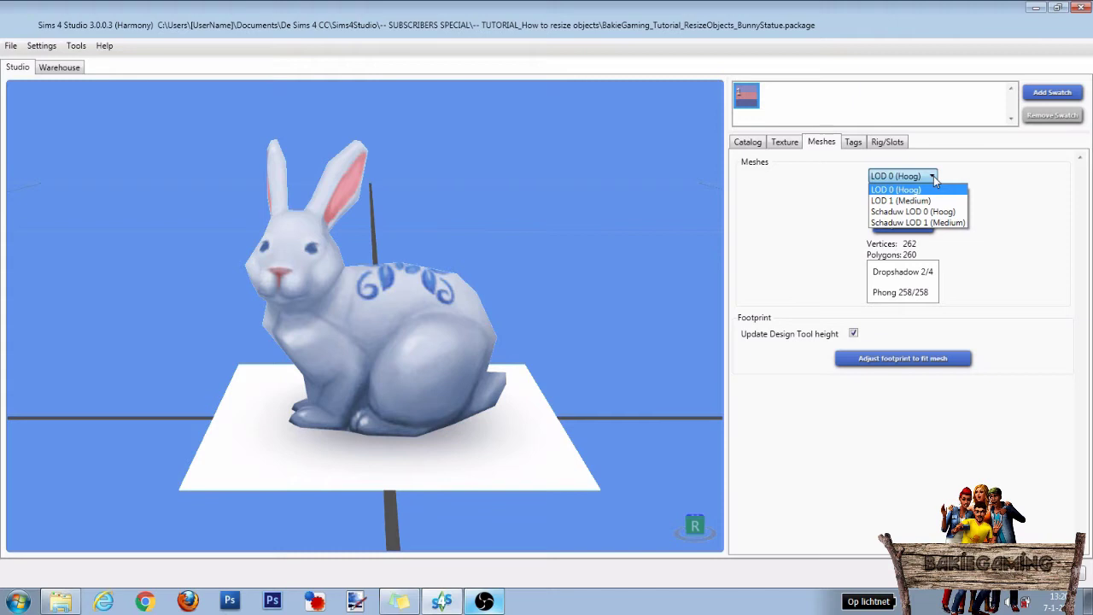
# Compare the LOD 1 (Medium) and Schaduw LOD 0 meshes, then return to LOD 0 (Hoog)
pyautogui.click(921, 200)
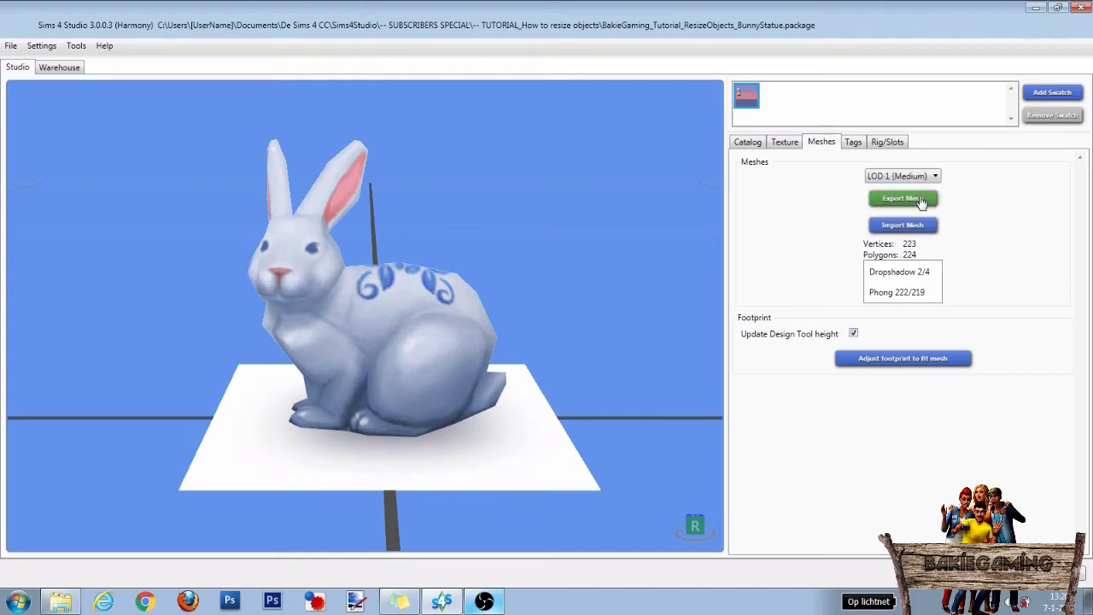
pyautogui.click(935, 177)
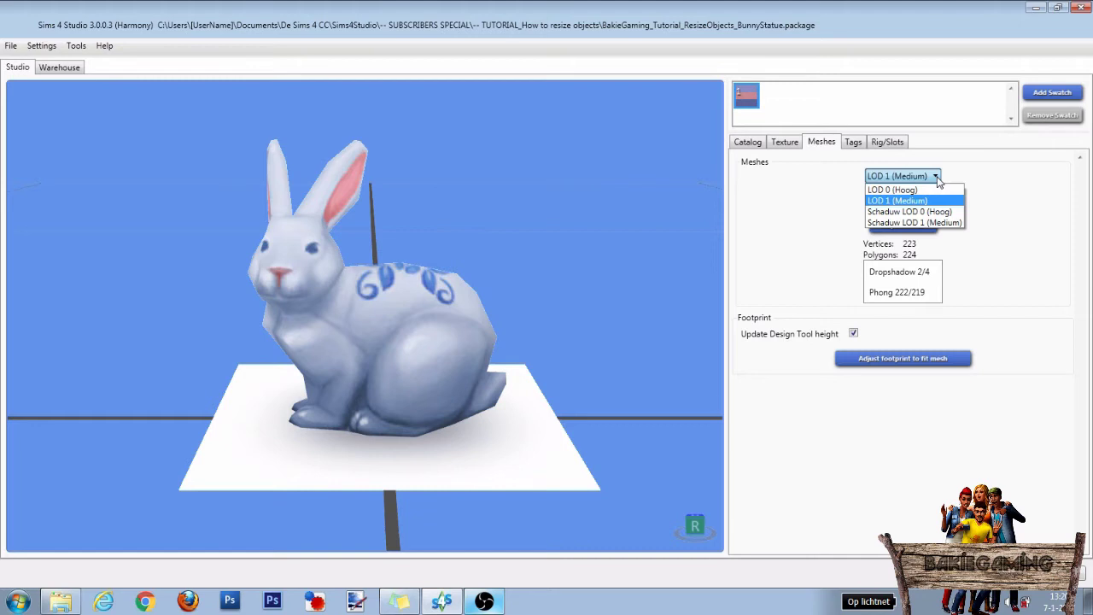
pyautogui.click(919, 211)
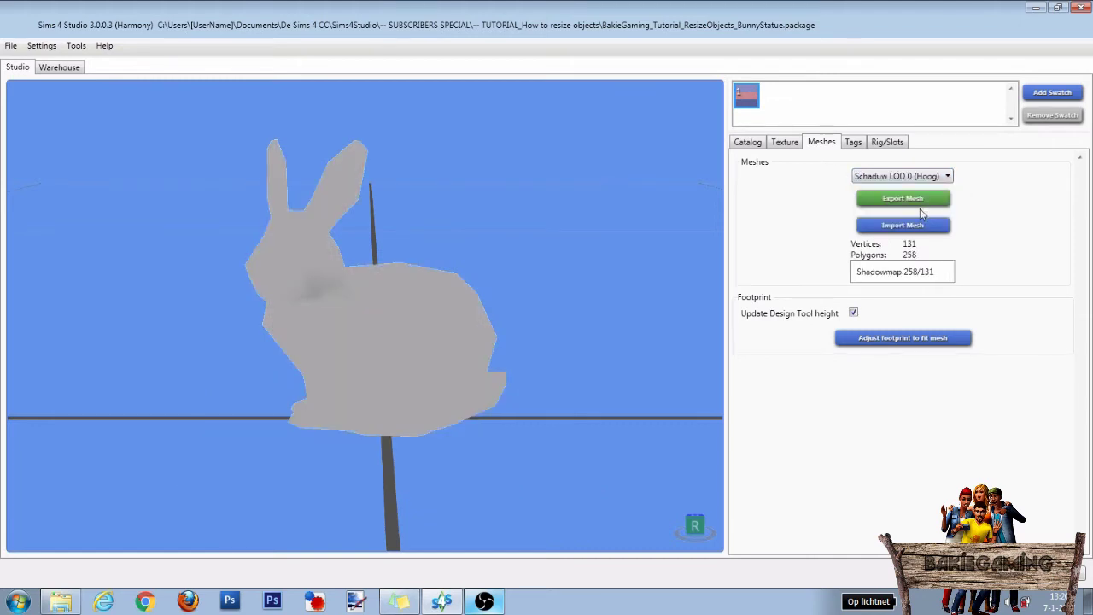
pyautogui.click(939, 176)
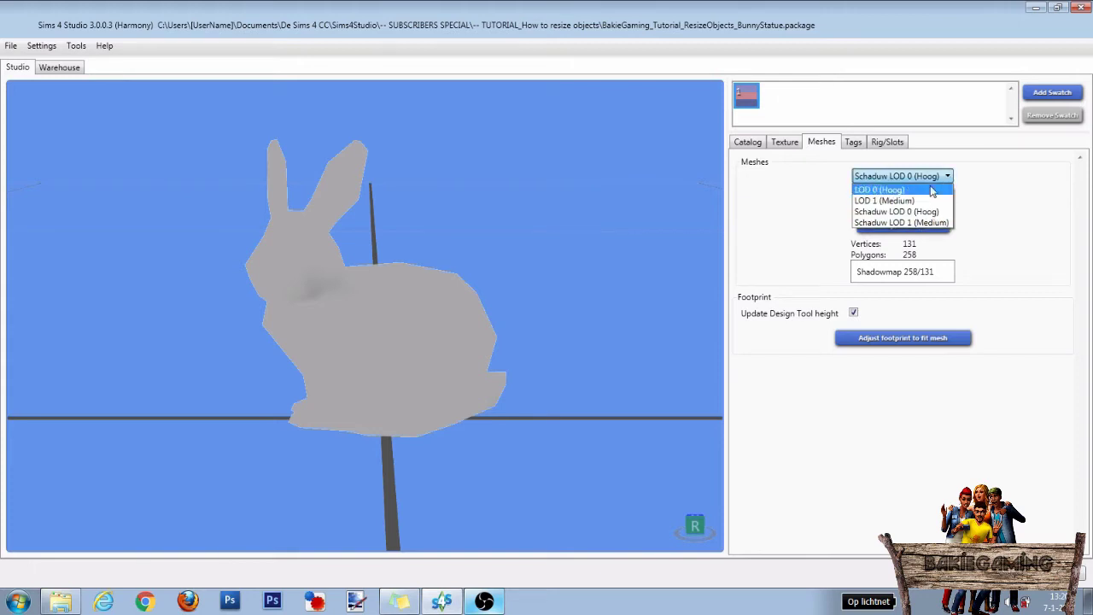
pyautogui.click(898, 191)
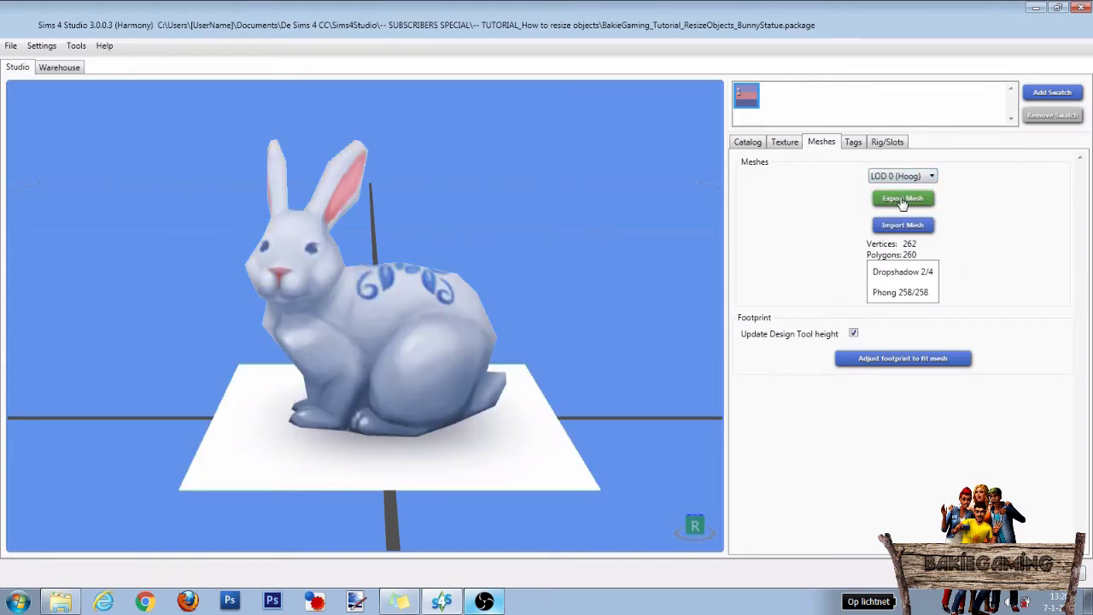
# Export the LOD 0 (Hoog) mesh as Original_LOD_0_High.blend
pyautogui.click(902, 200)
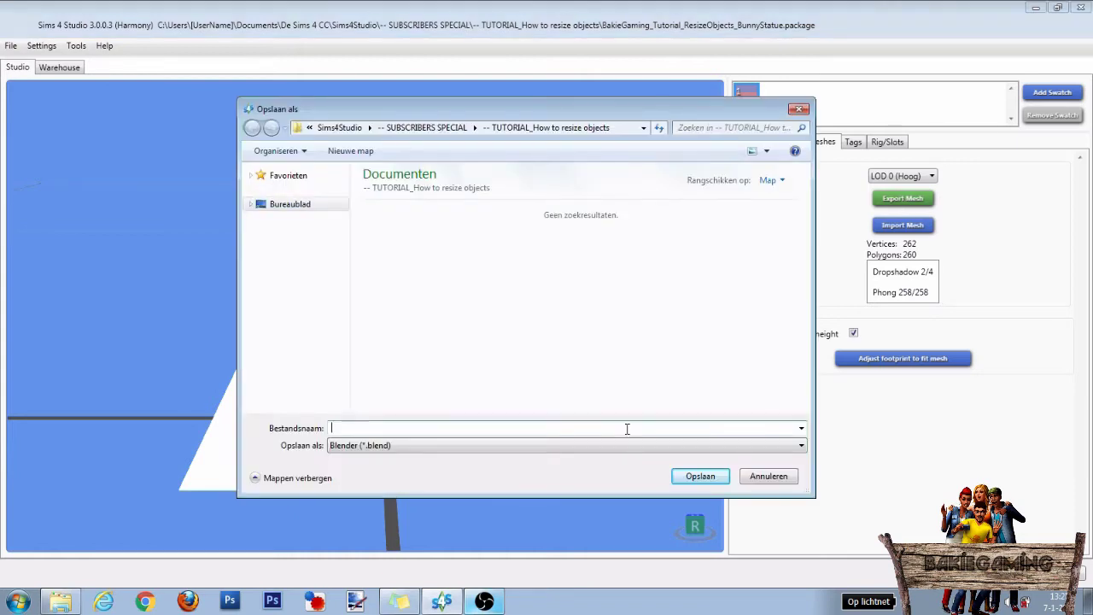
pyautogui.click(627, 428)
pyautogui.write('Original_LOD_0_High')
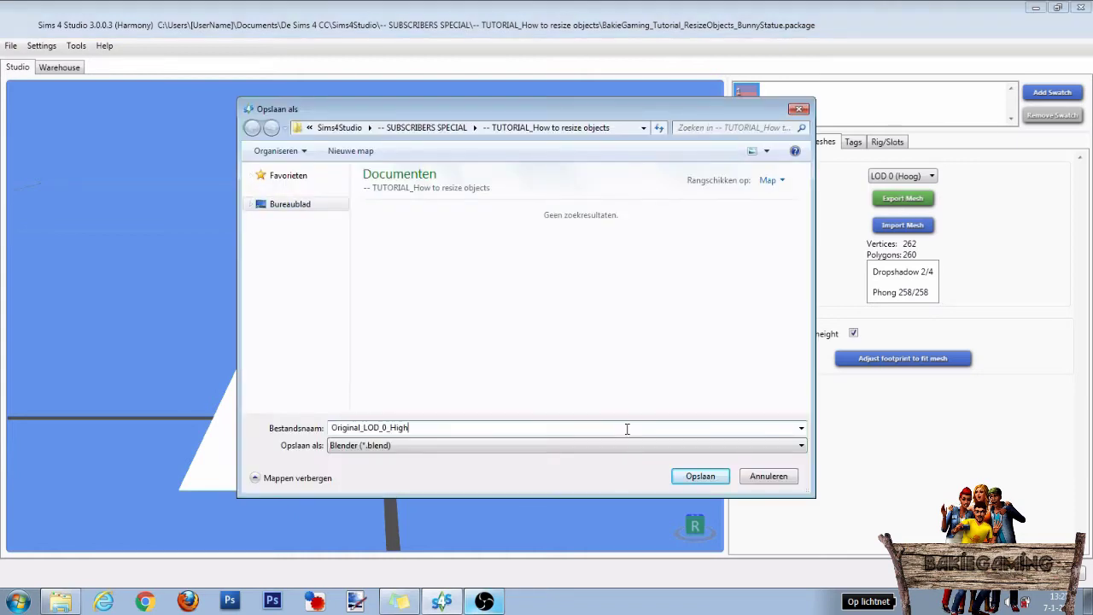
pyautogui.click(700, 478)
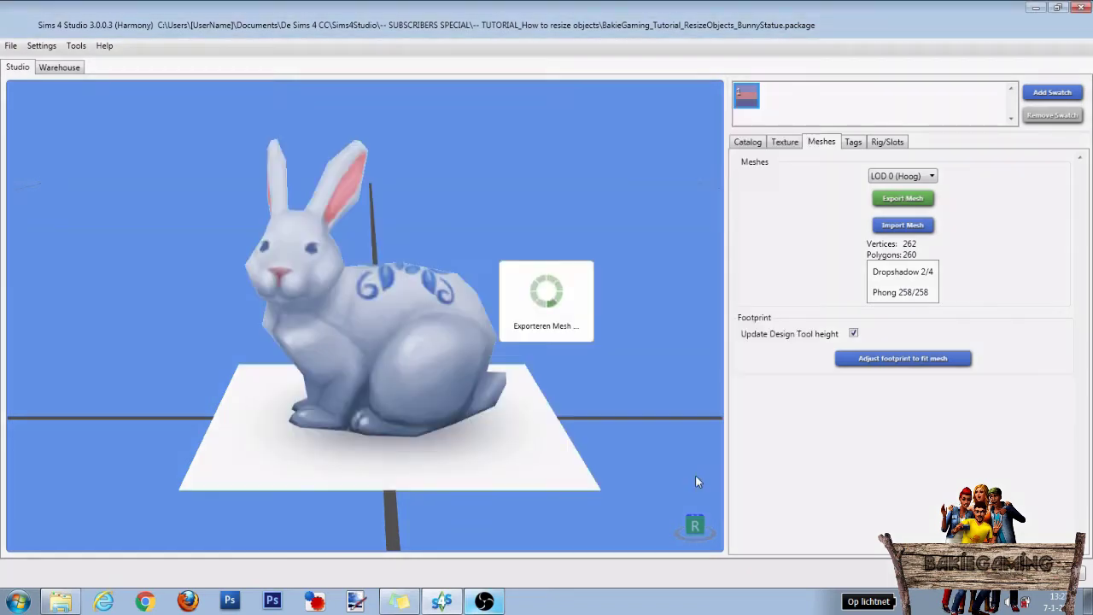
pyautogui.click(931, 177)
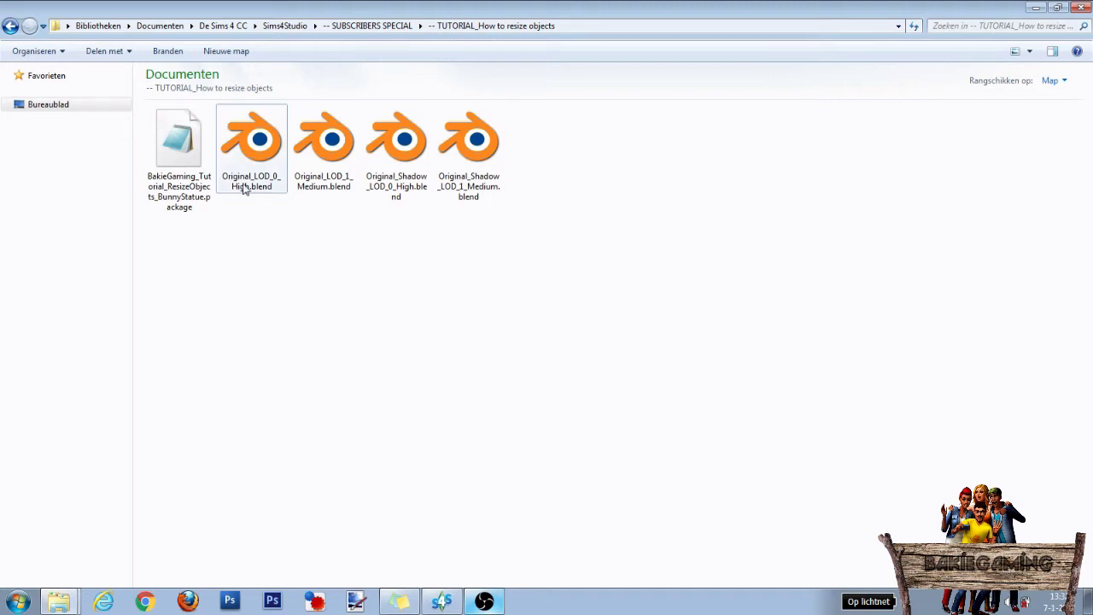
# Open Original_LOD_0_High.blend from the tutorial folder in Blender
pyautogui.doubleClick(256, 145)
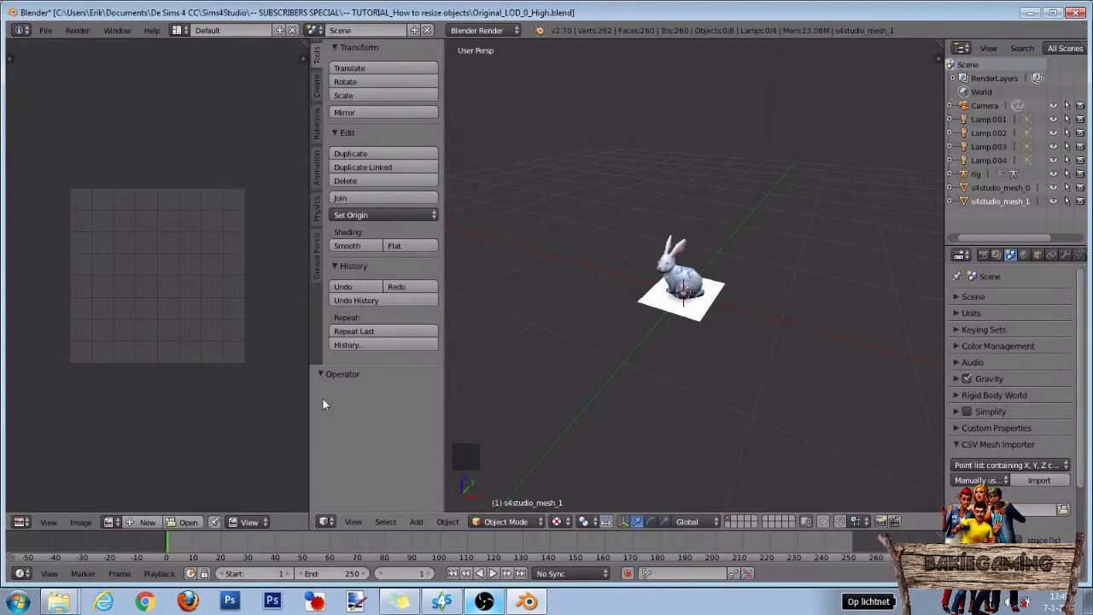
# Widen the 3D view, then zoom, orbit and pan until the bunny and base plane fill the viewport
pyautogui.moveTo(307, 402); pyautogui.dragTo(28, 408)
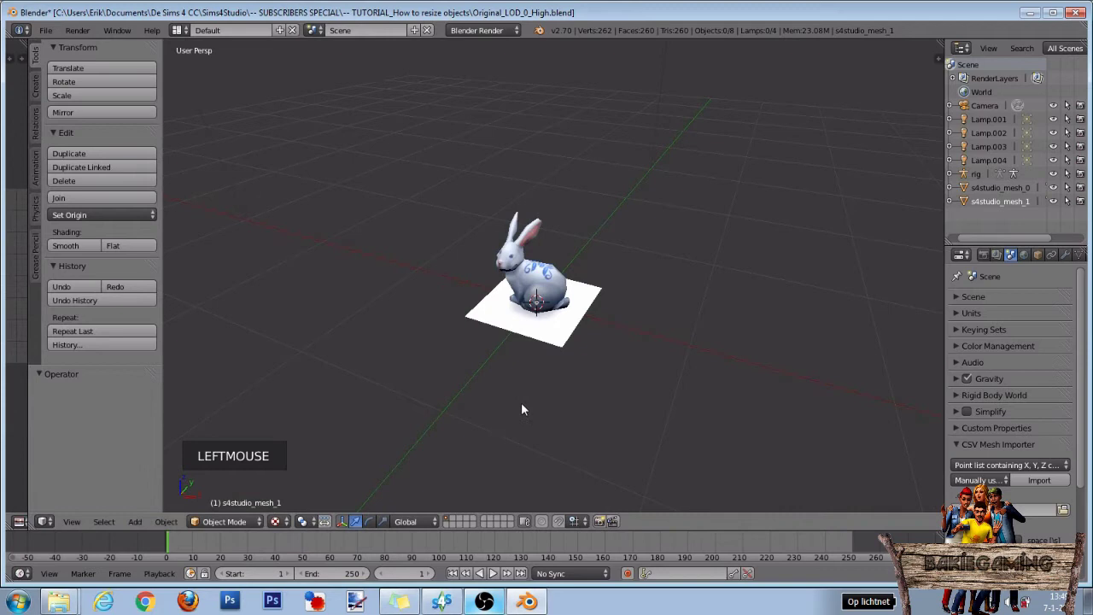
pyautogui.scroll(4, 523, 409)
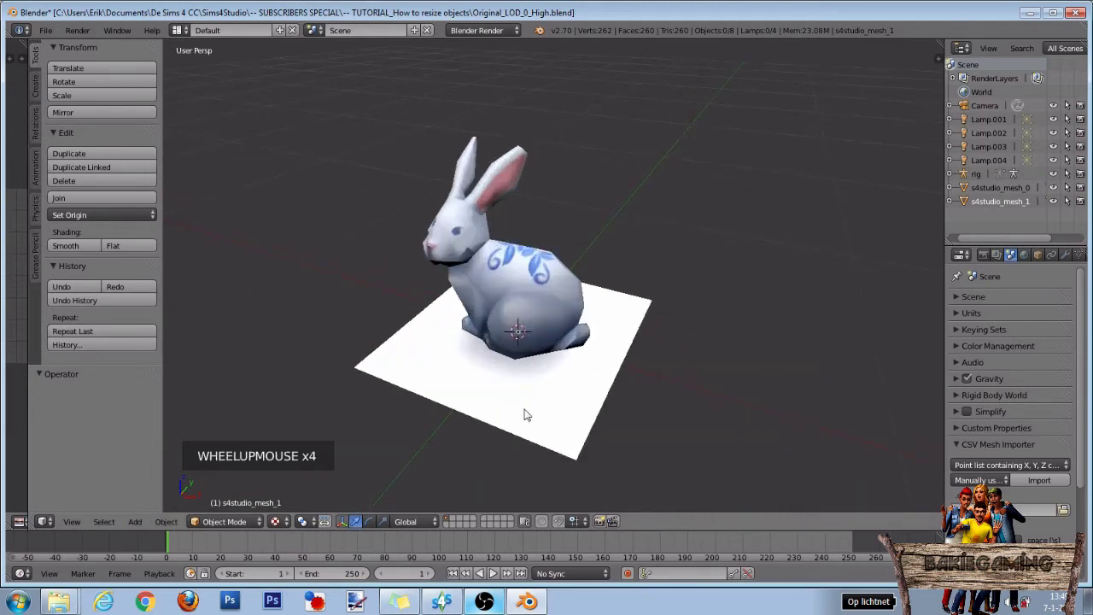
pyautogui.scroll(-5, 524, 411)
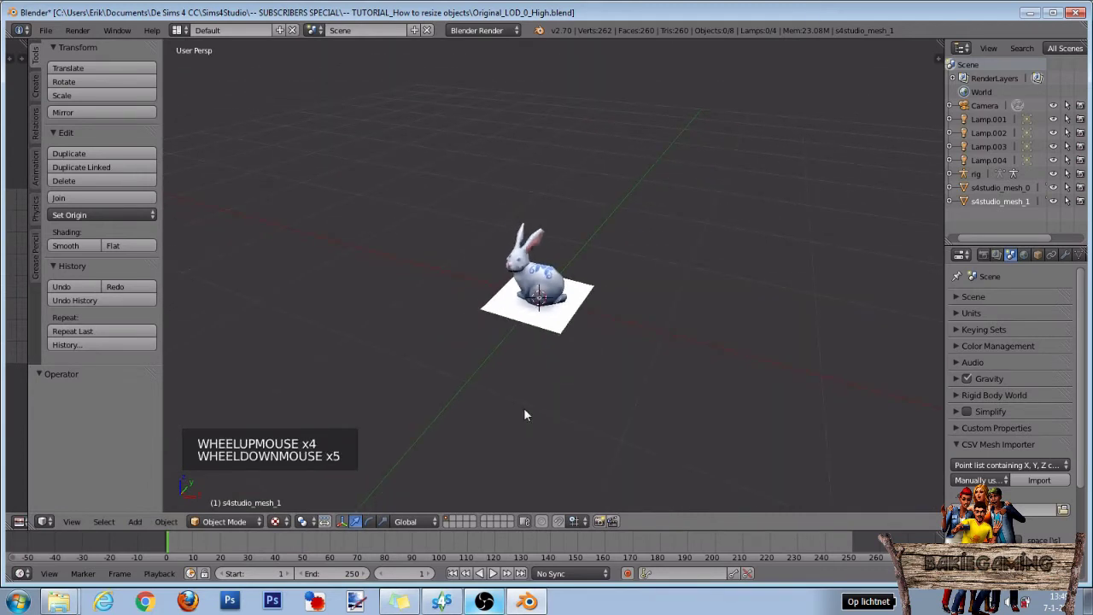
pyautogui.moveTo(532, 357)
pyautogui.mouseDown(button='middle')
pyautogui.moveTo(616, 368)
pyautogui.moveTo(702, 340)
pyautogui.moveTo(541, 347)
pyautogui.moveTo(549, 350)
pyautogui.mouseUp(button='middle')
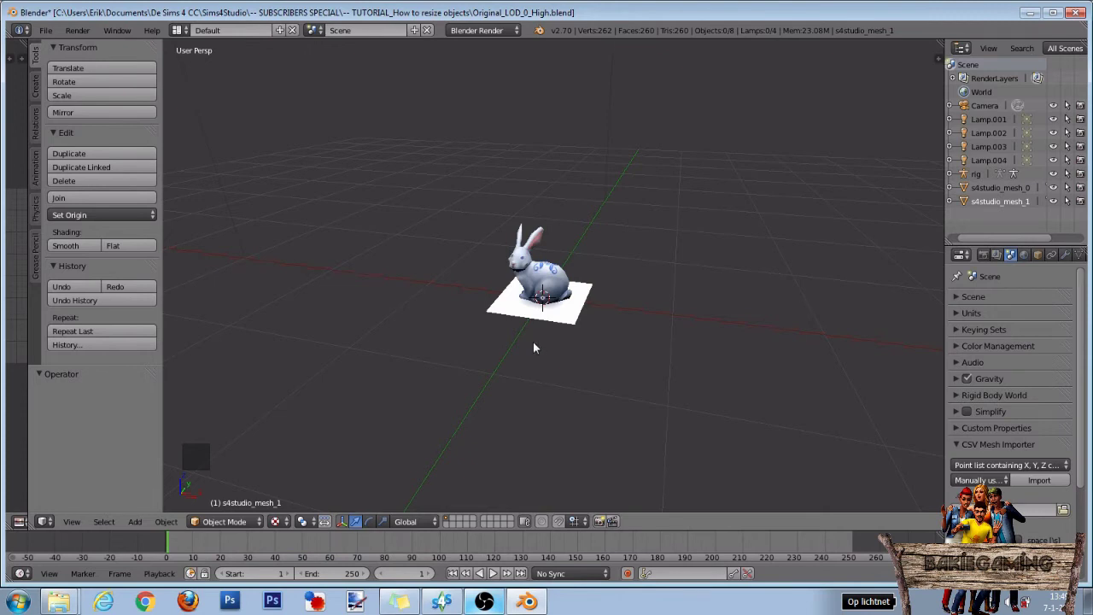
pyautogui.moveTo(533, 348)
pyautogui.keyDown('shift'); pyautogui.mouseDown(button='middle')
pyautogui.moveTo(706, 344)
pyautogui.moveTo(578, 353)
pyautogui.moveTo(396, 335)
pyautogui.moveTo(596, 346)
pyautogui.moveTo(512, 341)
pyautogui.mouseUp(button='middle'); pyautogui.keyUp('shift')
pyautogui.scroll(-2, 510, 345)
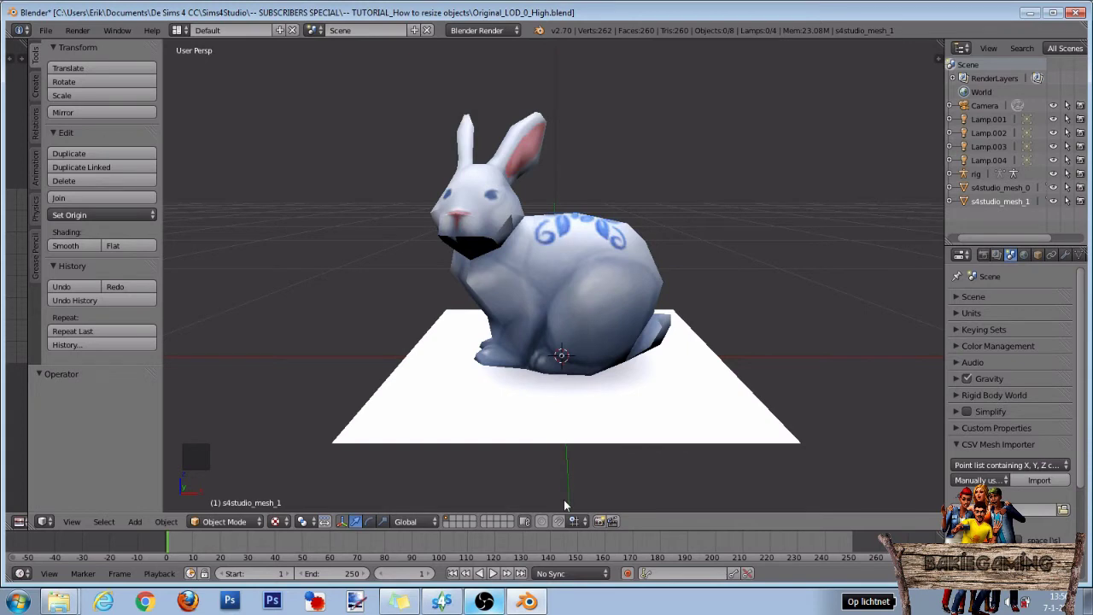
# Show the transform panel, select the bunny and base plane, and scale both by 2
pyautogui.press('n')
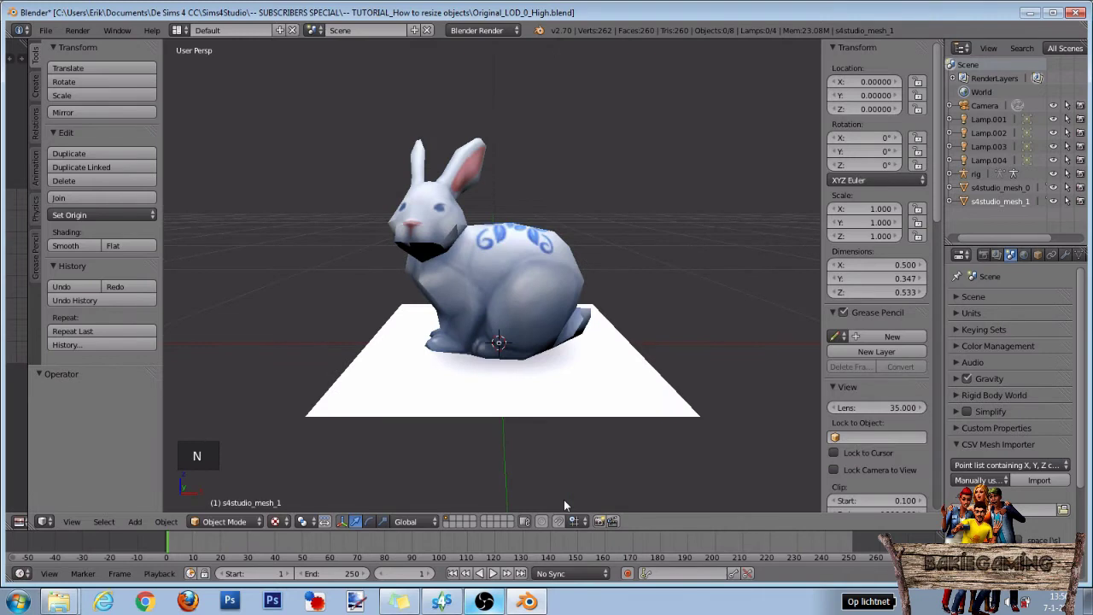
pyautogui.press('a')
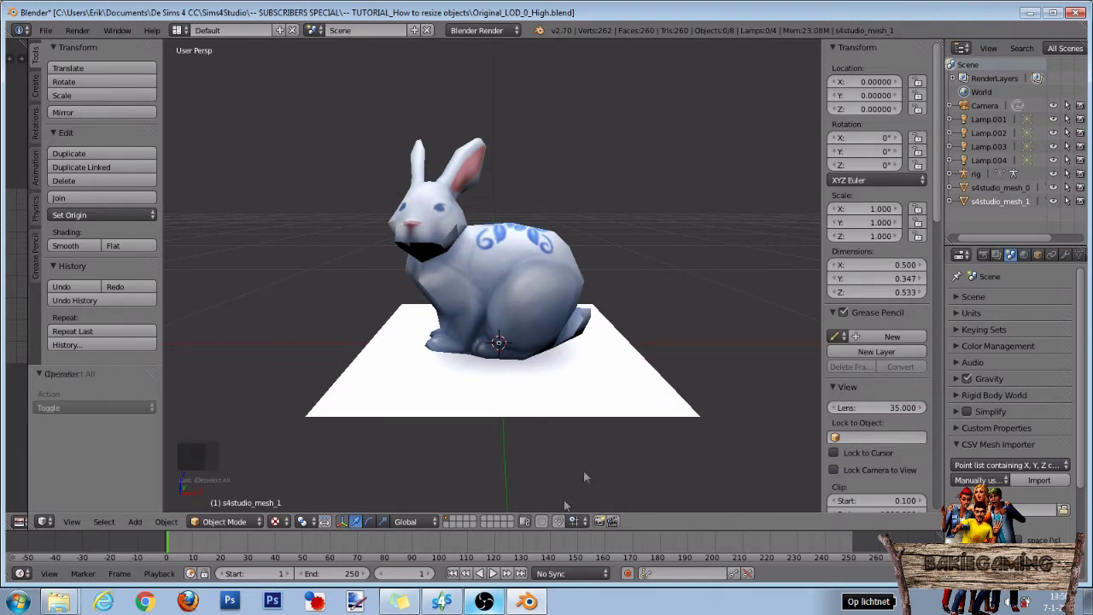
pyautogui.rightClick(535, 294)
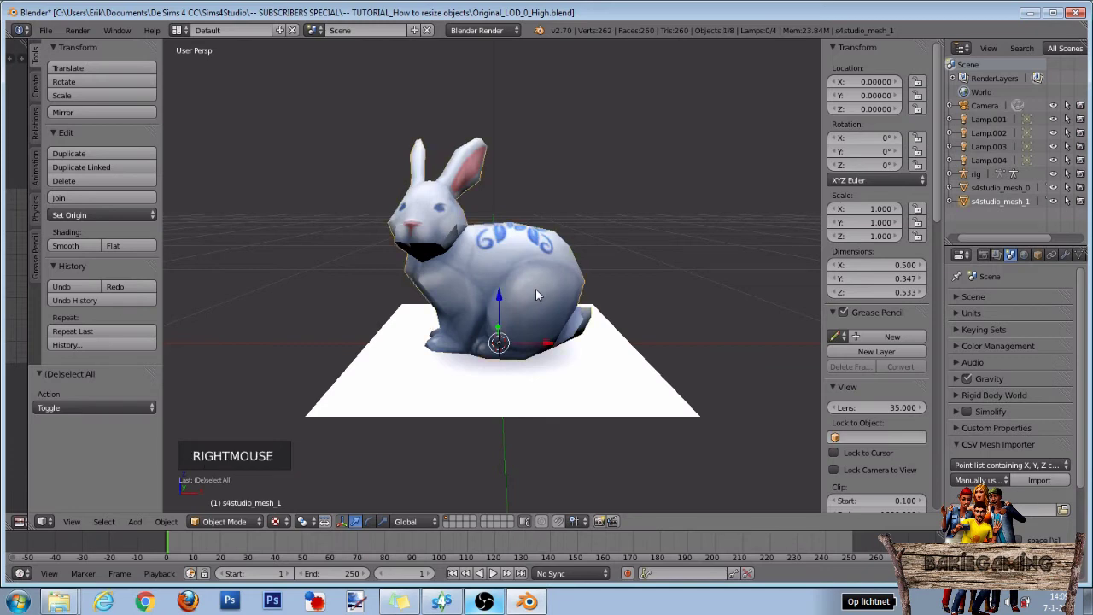
pyautogui.keyDown('shift'); pyautogui.rightClick(585, 385); pyautogui.keyUp('shift')
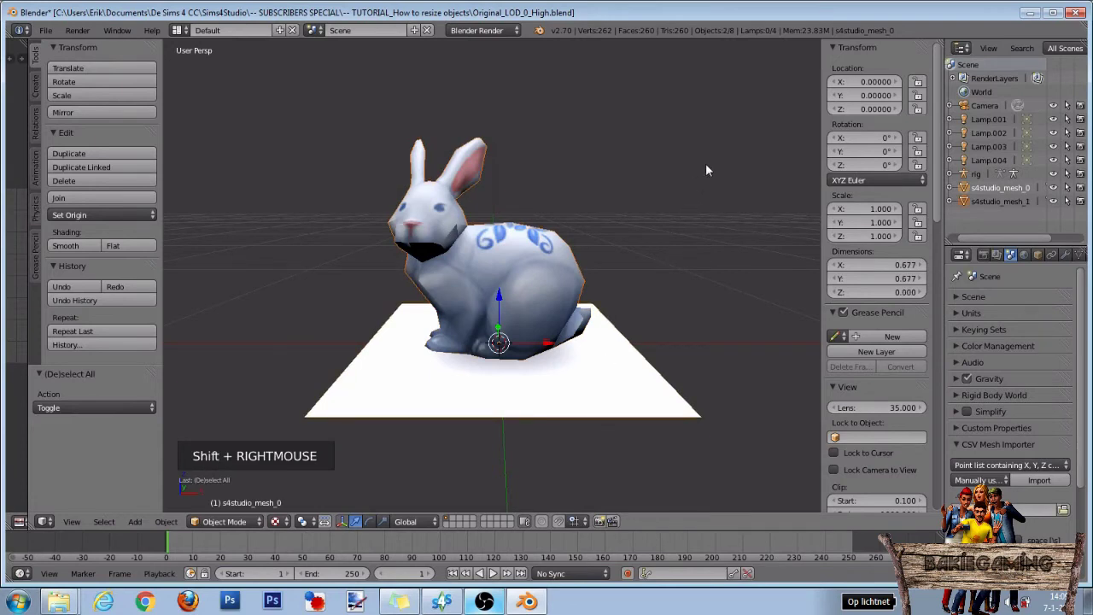
pyautogui.press('s')
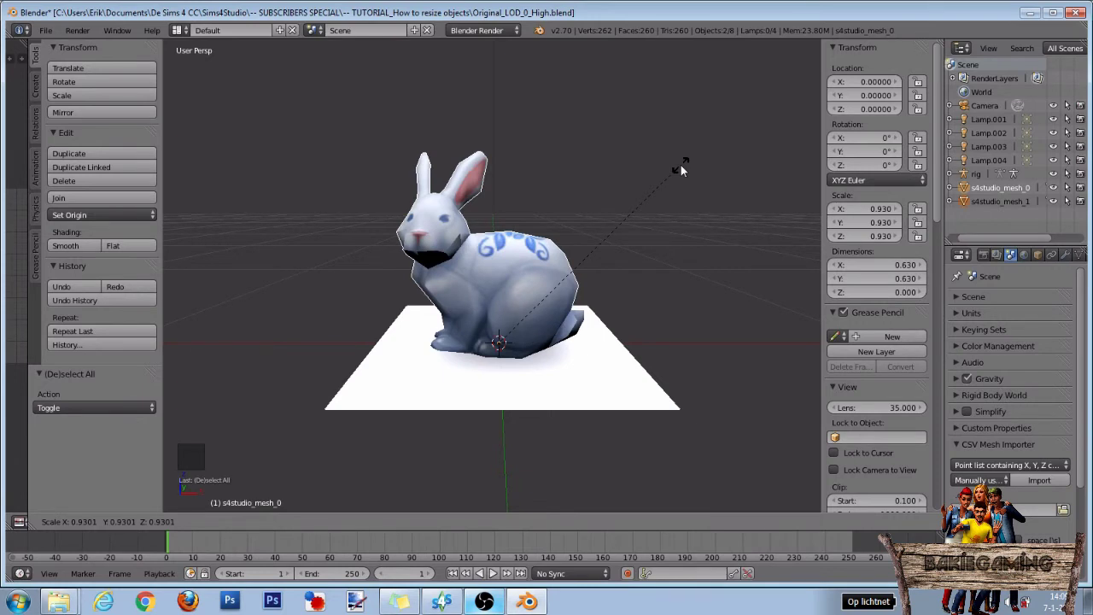
pyautogui.write('2')
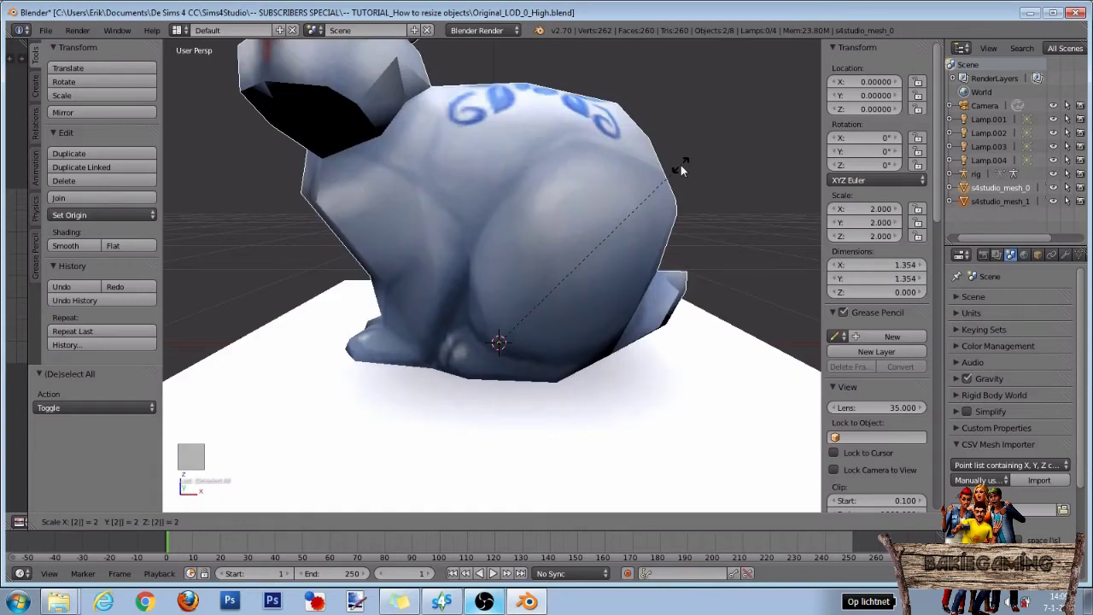
pyautogui.press('Return')
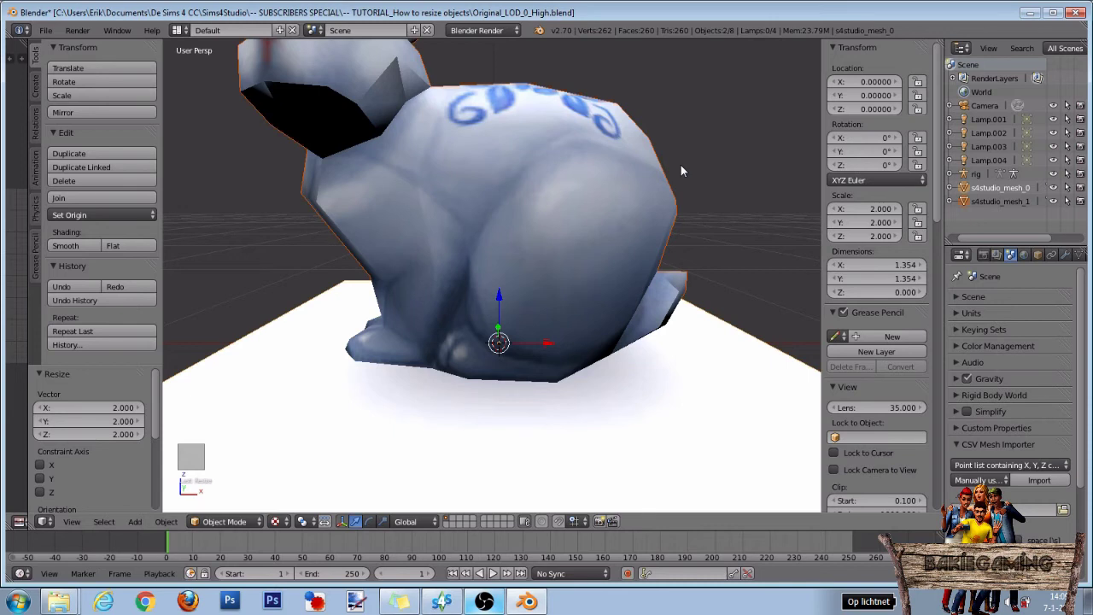
# Undo the doubling, reselect the bunny and plane, and scale them by 0.5
pyautogui.hotkey('ctrl', 'z')
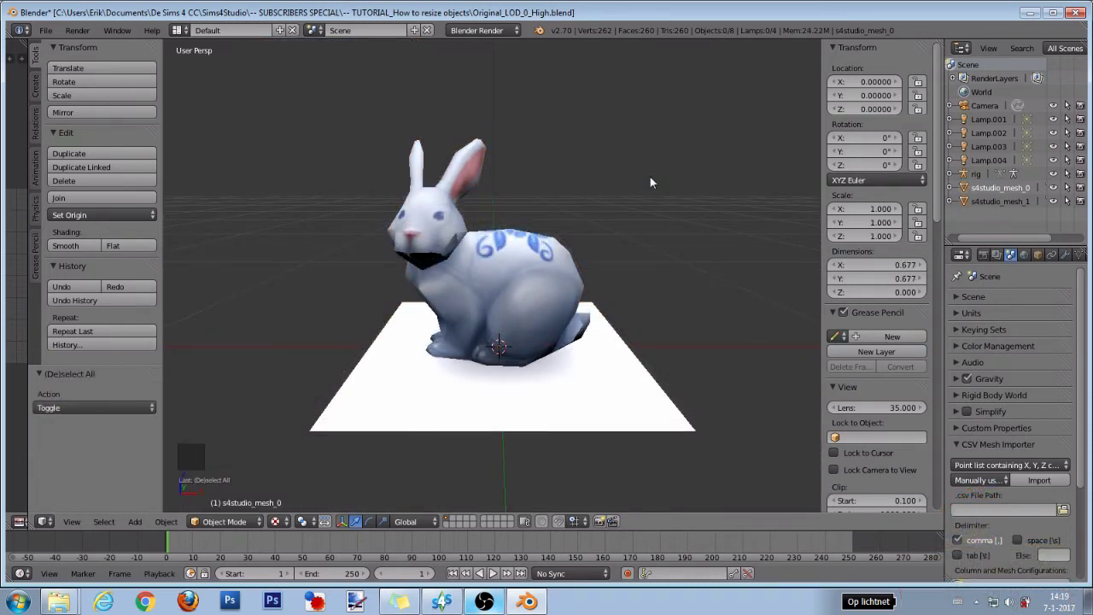
pyautogui.rightClick(512, 268)
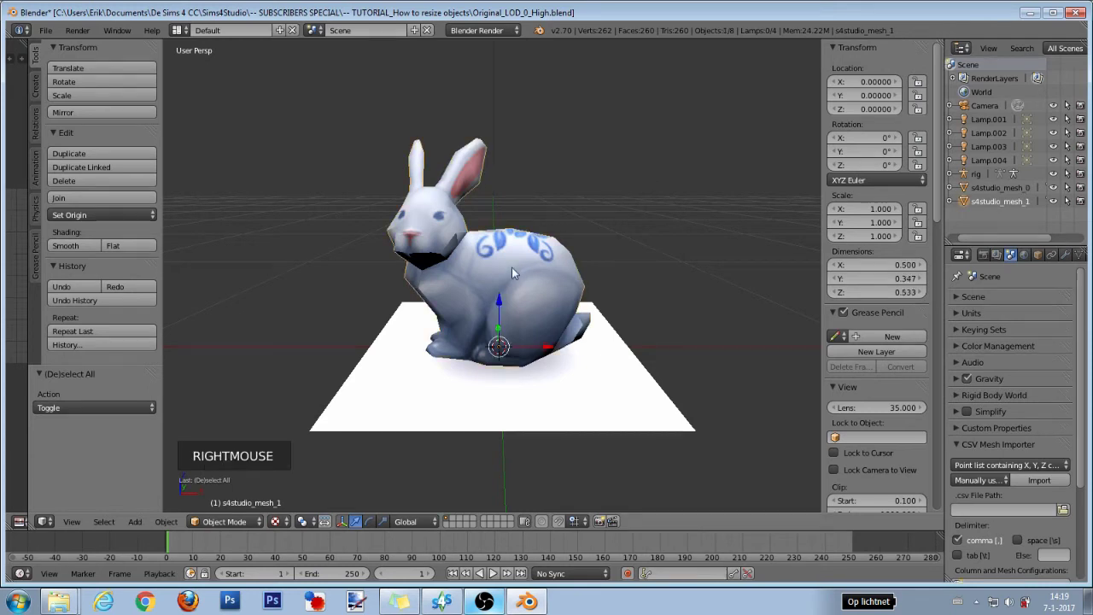
pyautogui.keyDown('shift'); pyautogui.rightClick(574, 392); pyautogui.keyUp('shift')
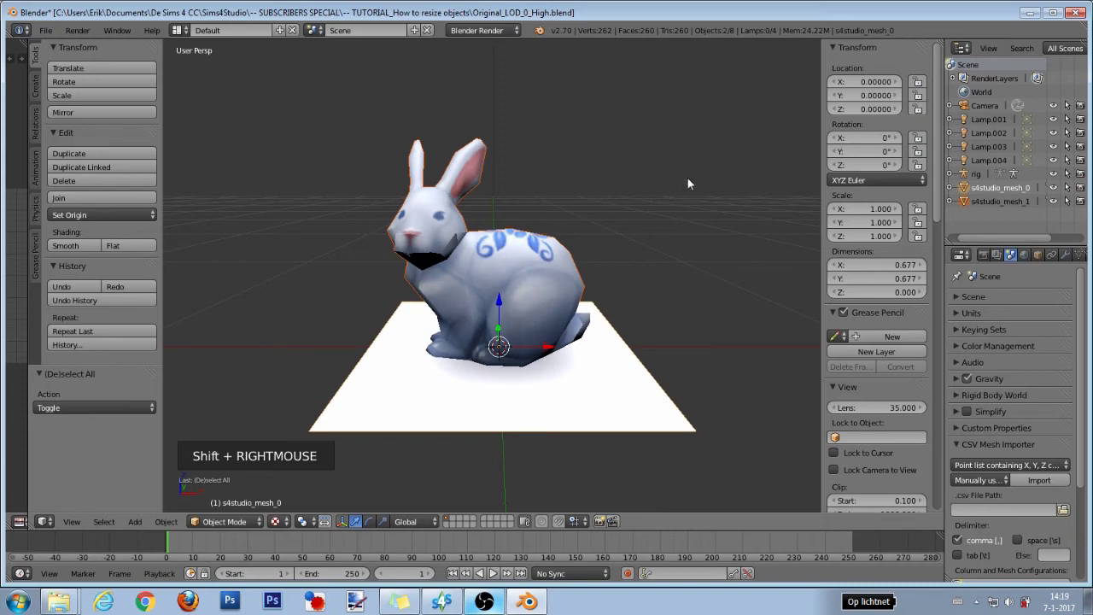
pyautogui.write('s.5')
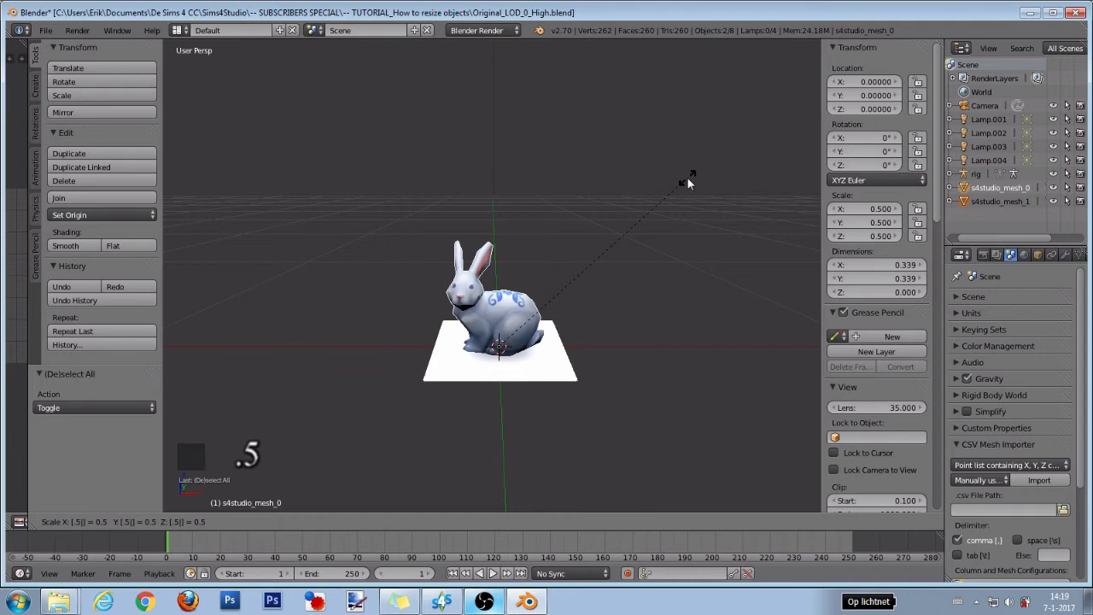
pyautogui.click(688, 180)
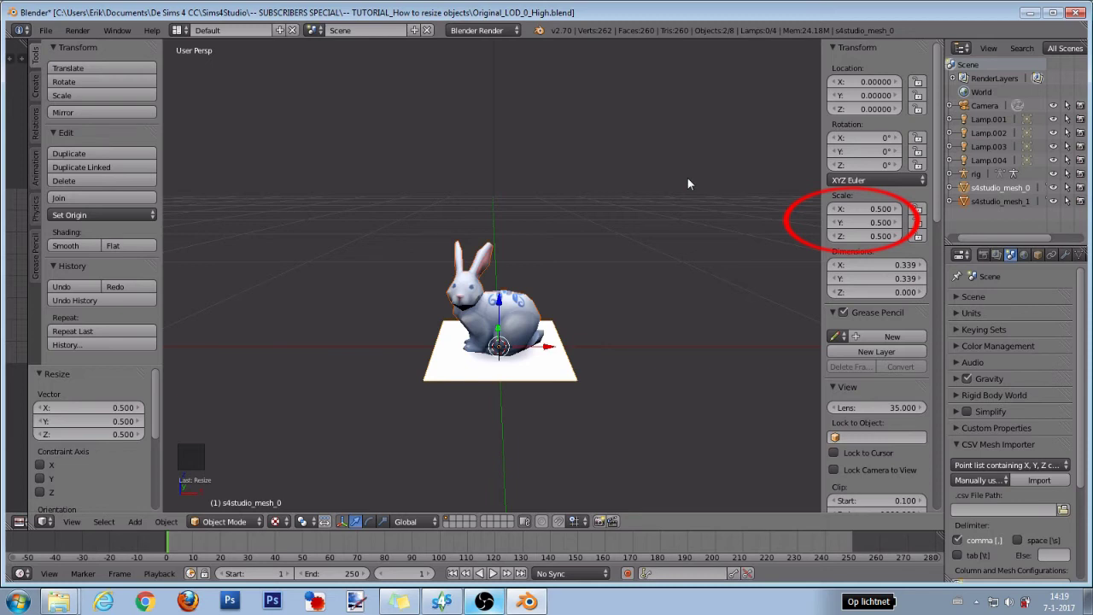
# Undo the half-size scale and freely rescale the meshes to 1.013
pyautogui.hotkey('ctrl', 'z')
pyautogui.press('a')
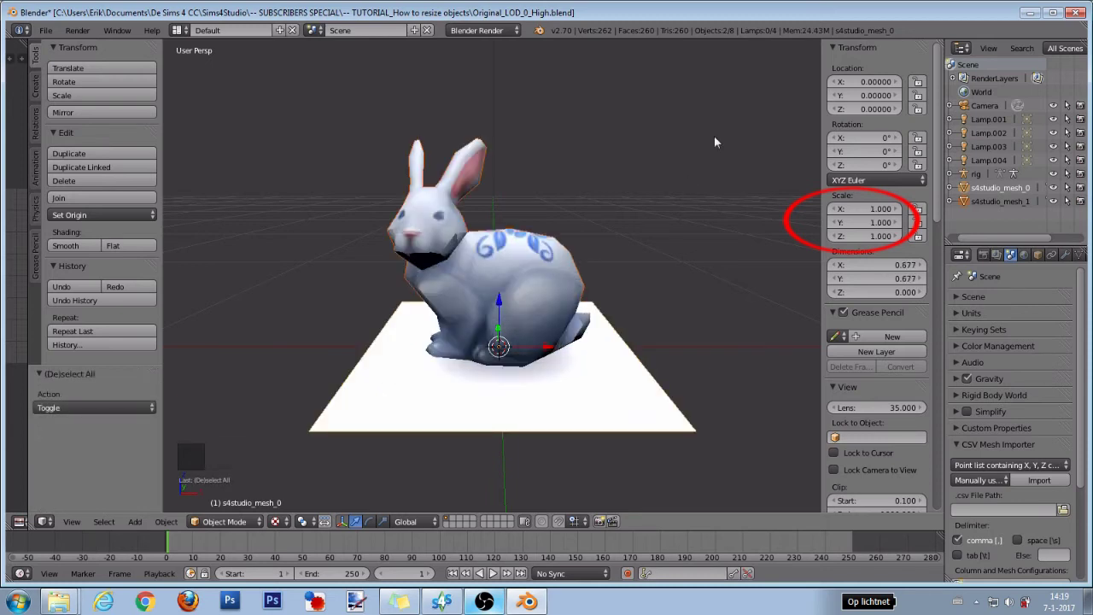
pyautogui.press('s')
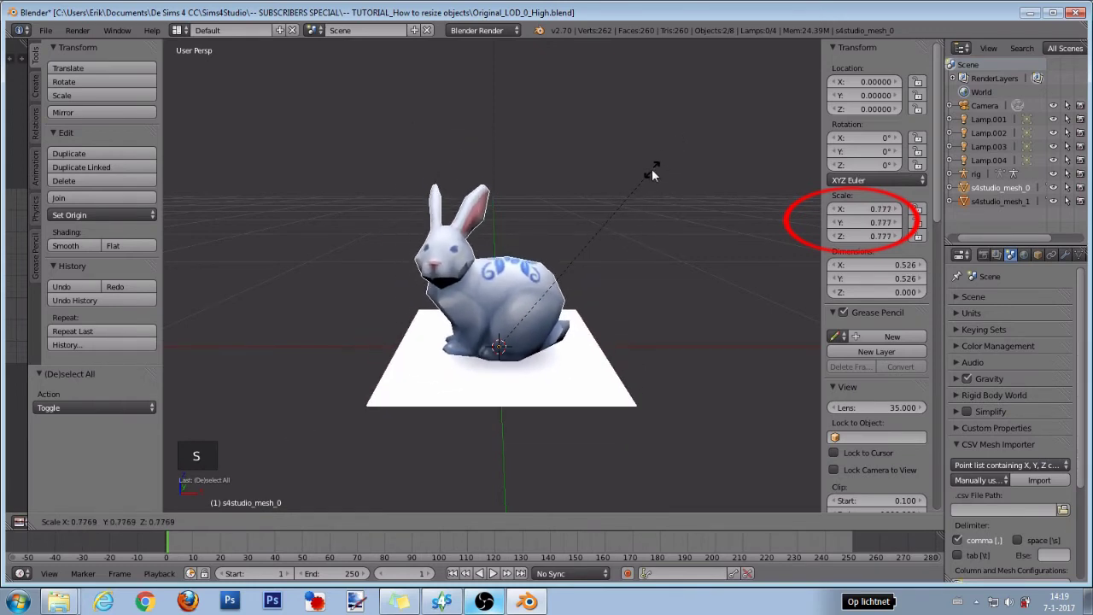
pyautogui.click(699, 120)
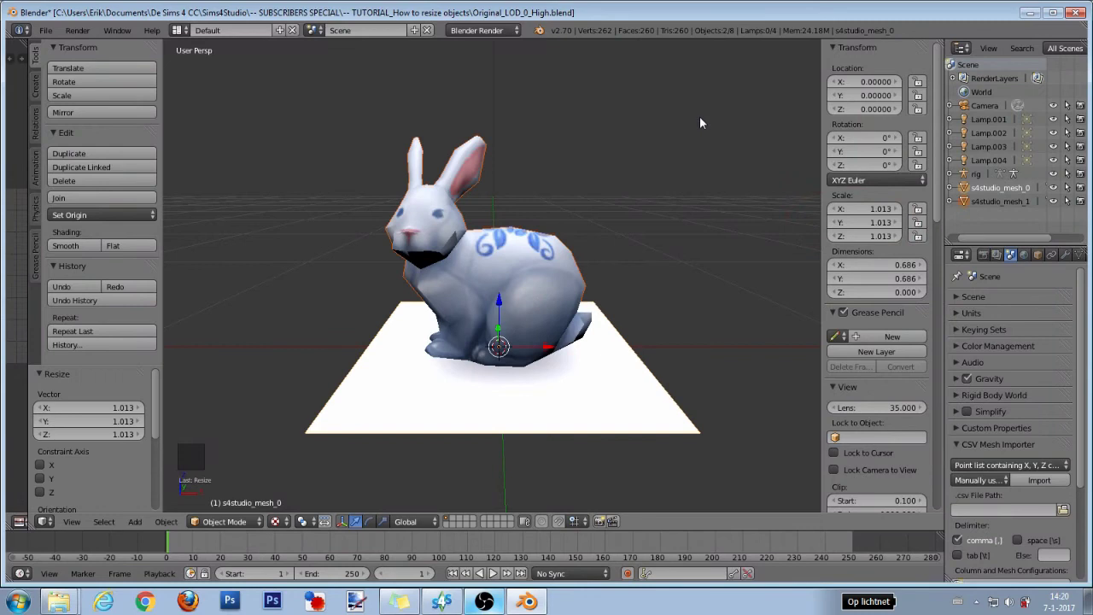
# Undo the 1.013 scale, then scale the bunny and base plane together to 0.5
pyautogui.hotkey('ctrl', 'z')
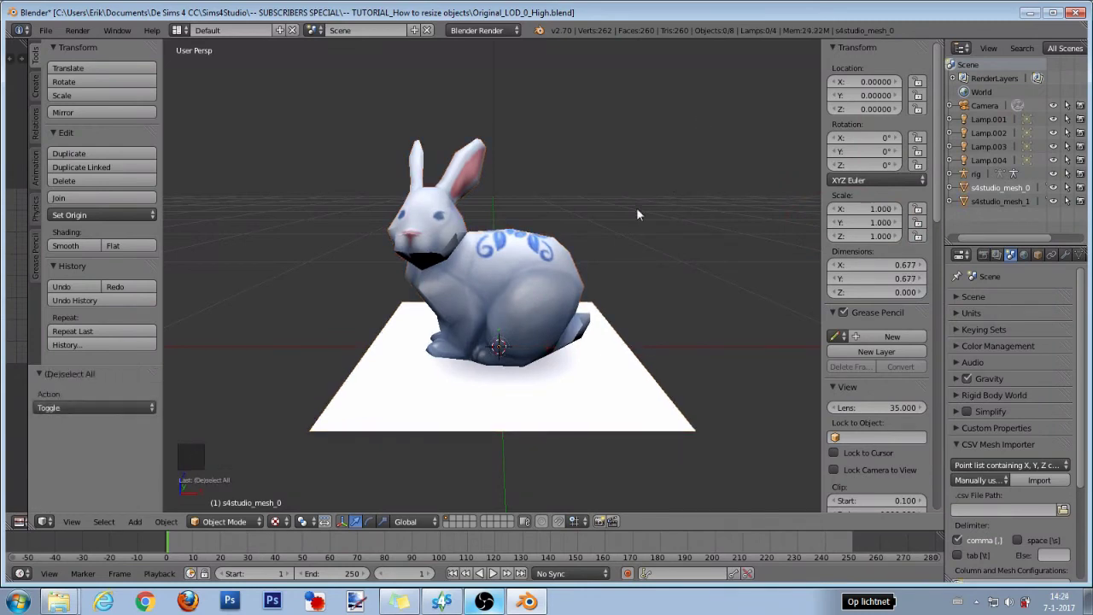
pyautogui.rightClick(536, 269)
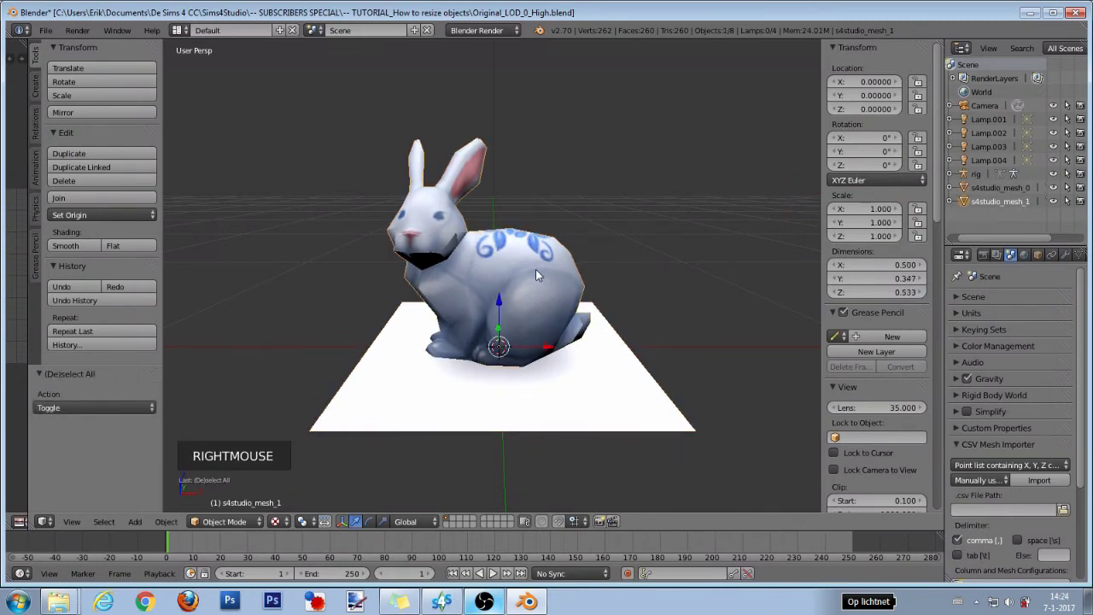
pyautogui.keyDown('shift'); pyautogui.rightClick(571, 395); pyautogui.keyUp('shift')
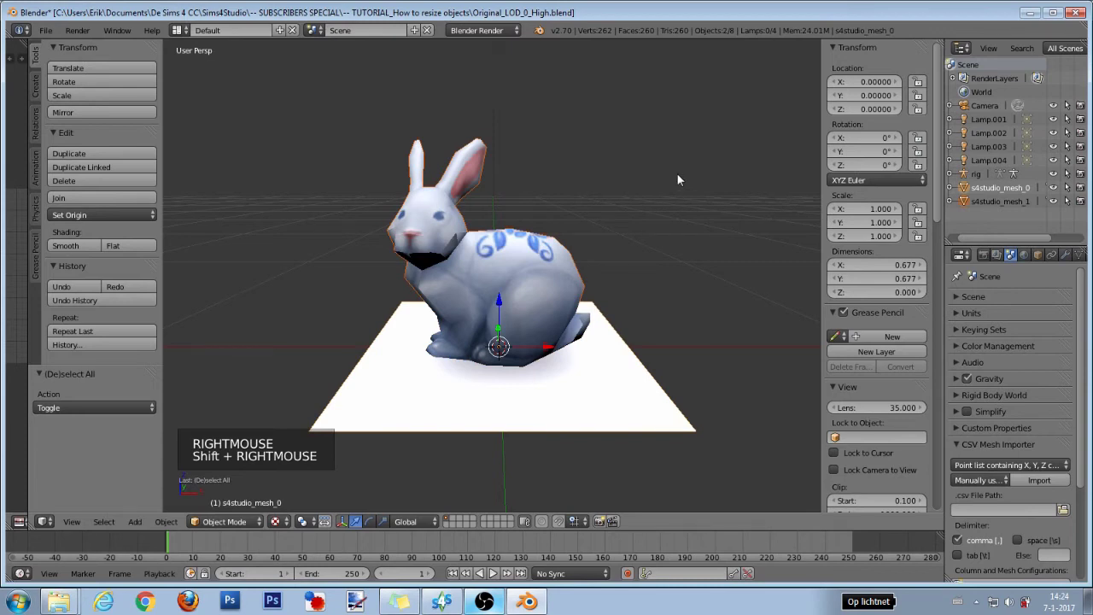
pyautogui.write('s')
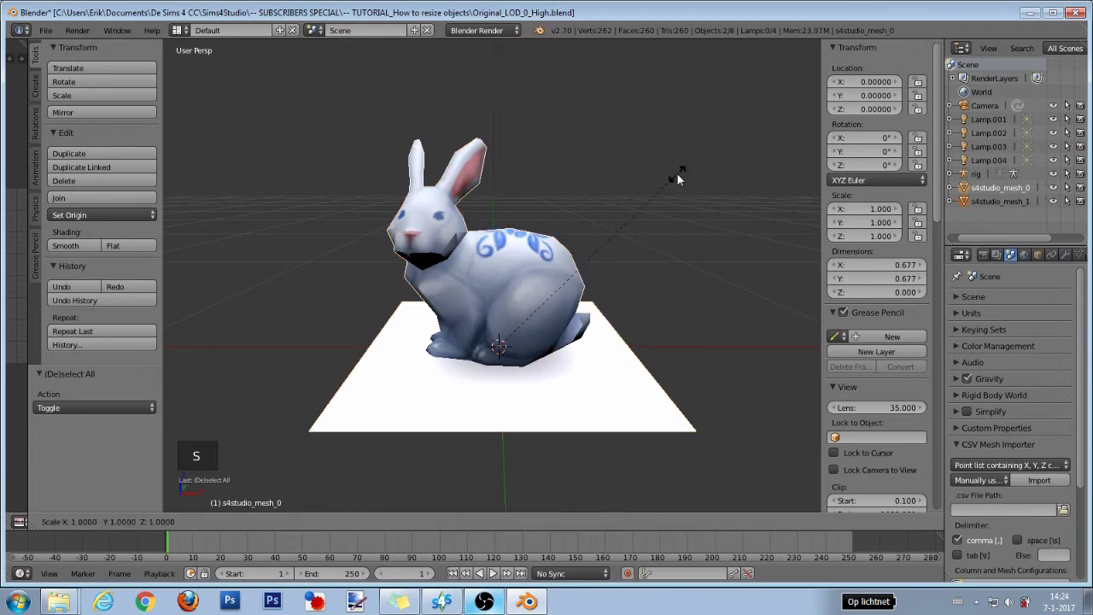
pyautogui.write('.5')
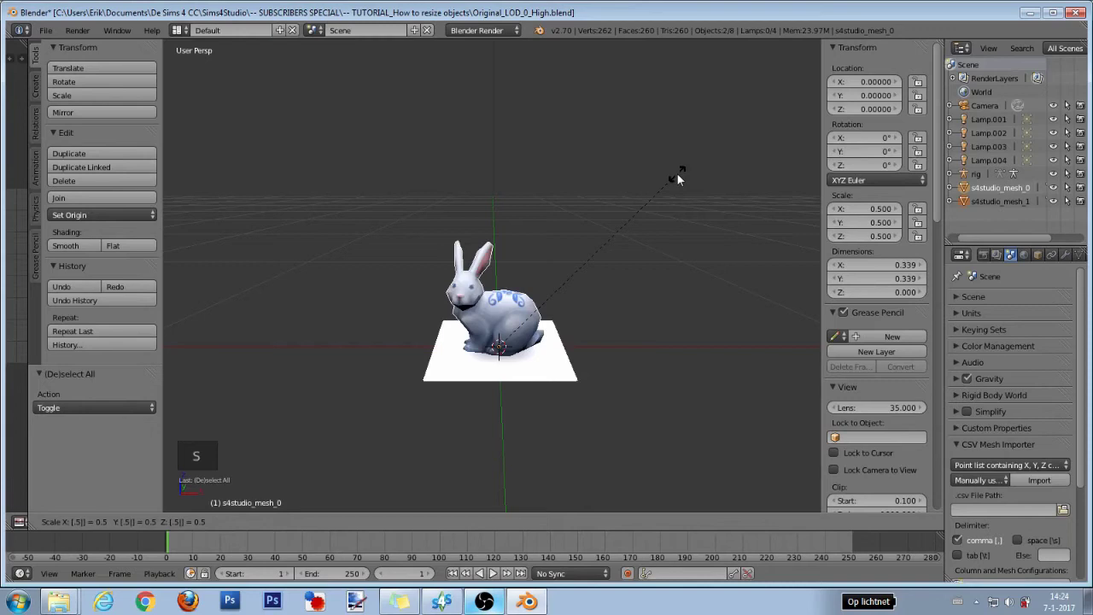
pyautogui.press('Return')
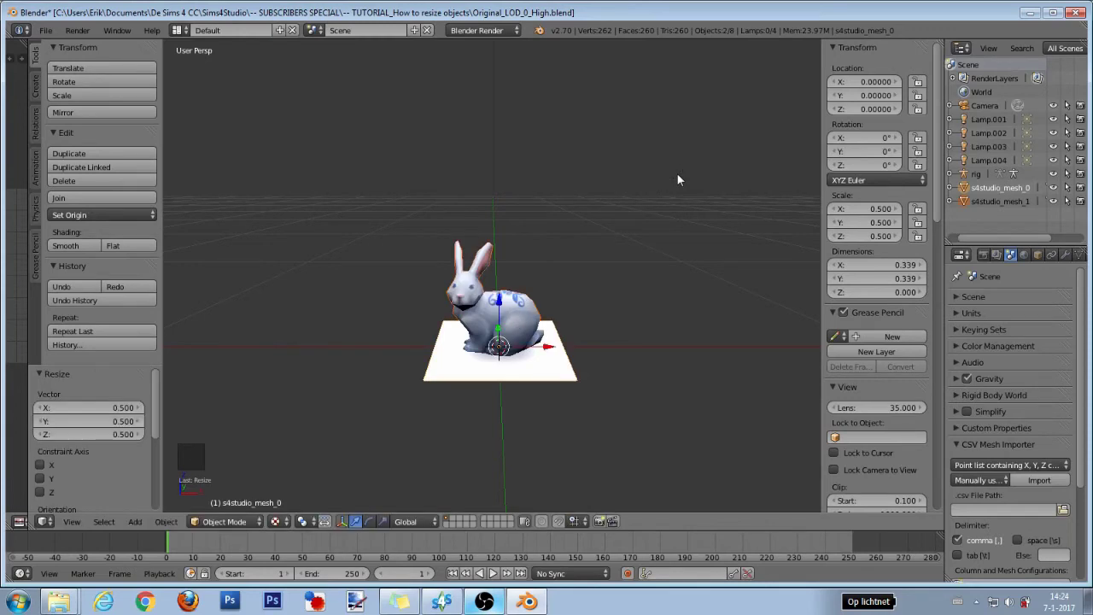
# Save the scene as New_LOD_0_High.blend, replacing Original in the file name
pyautogui.click(45, 30)
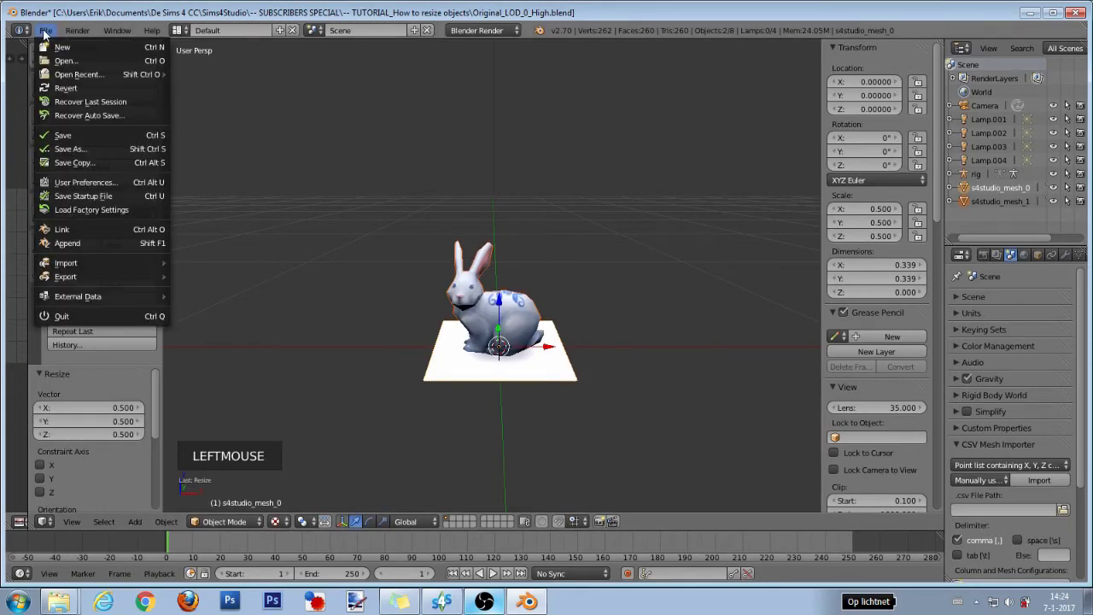
pyautogui.click(67, 148)
pyautogui.press('Home')
pyautogui.press('Delete')
pyautogui.press('Delete')
pyautogui.press('Delete')
pyautogui.press('Delete')
pyautogui.press('Delete')
pyautogui.press('Delete')
pyautogui.press('Delete')
pyautogui.press('Delete')
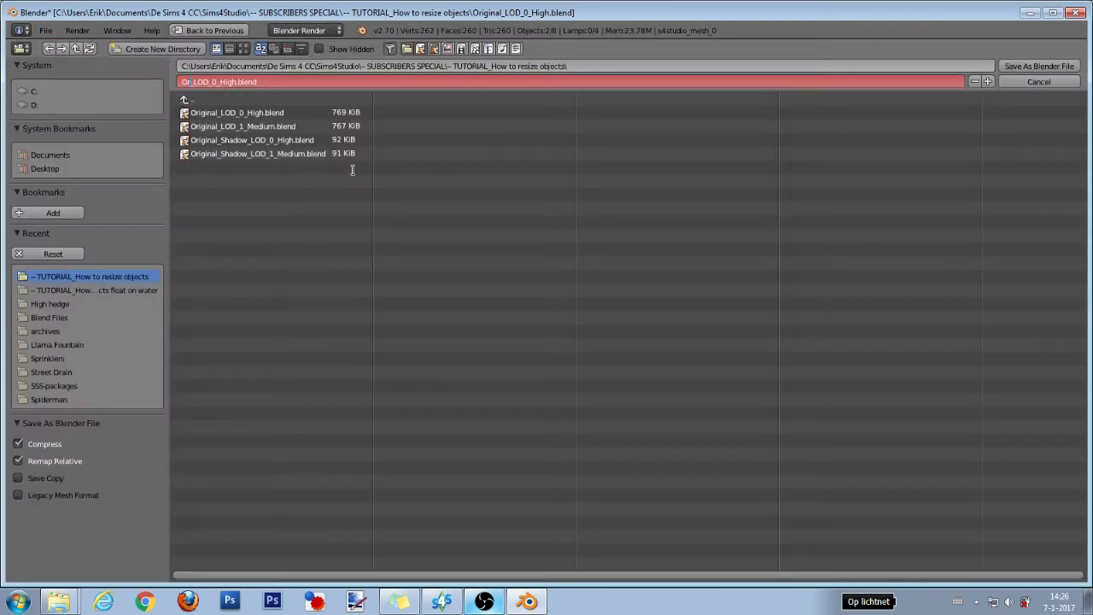
pyautogui.write('New')
pyautogui.press('Return')
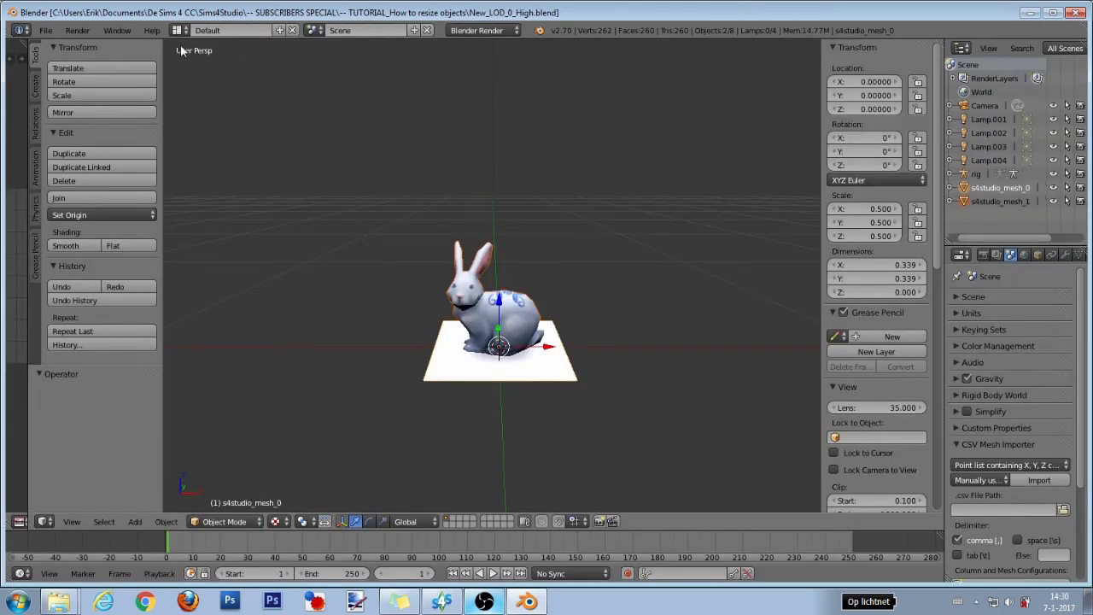
# Open Original_LOD_1_Medium.blend in Blender
pyautogui.click(45, 31)
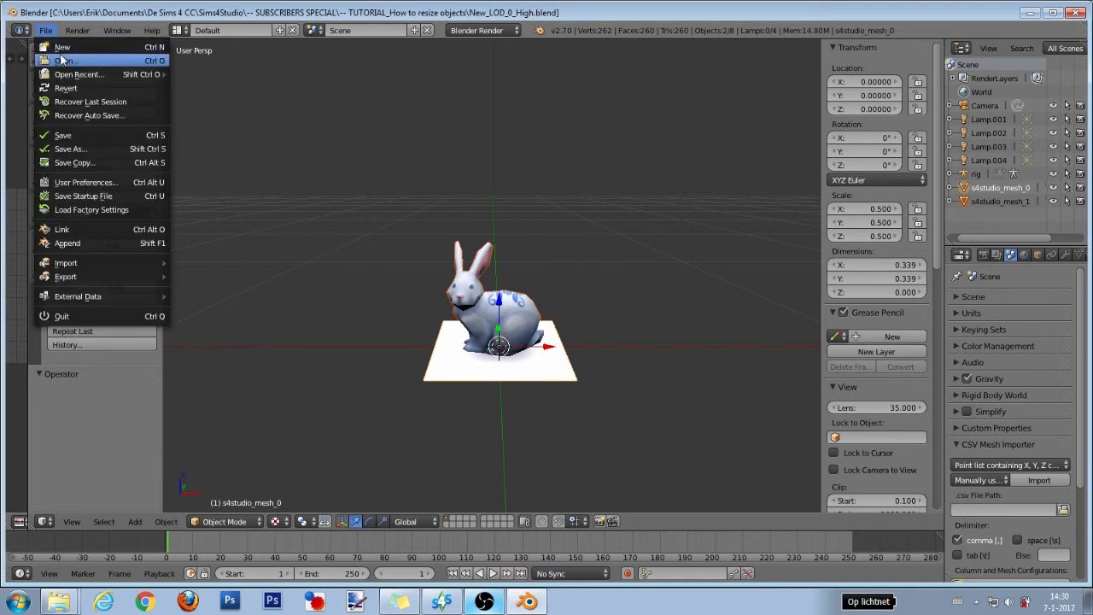
pyautogui.click(63, 61)
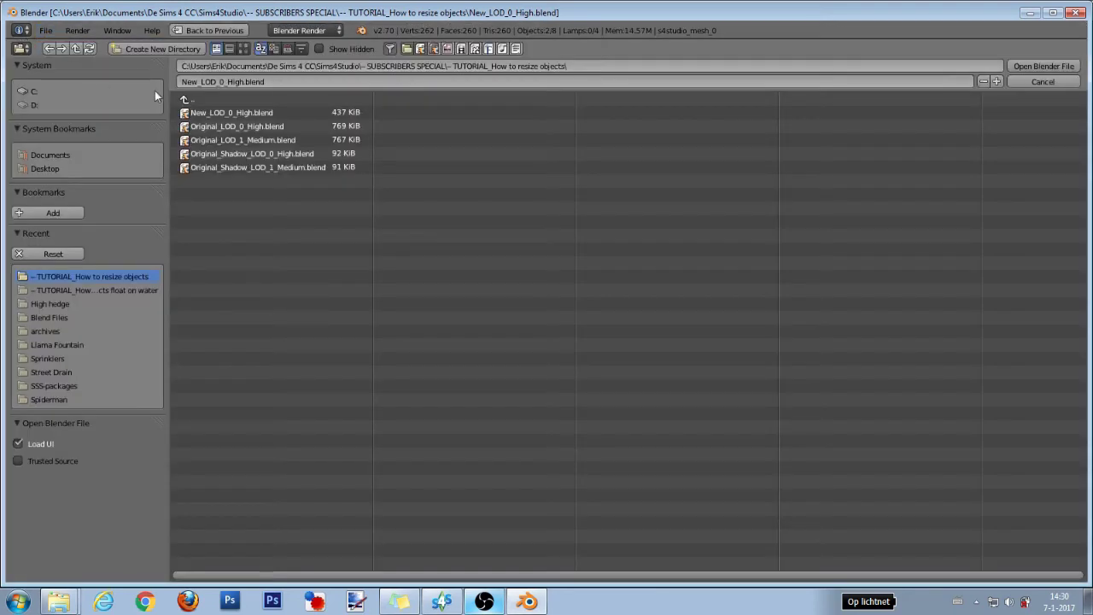
pyautogui.click(238, 142)
pyautogui.click(1024, 66)
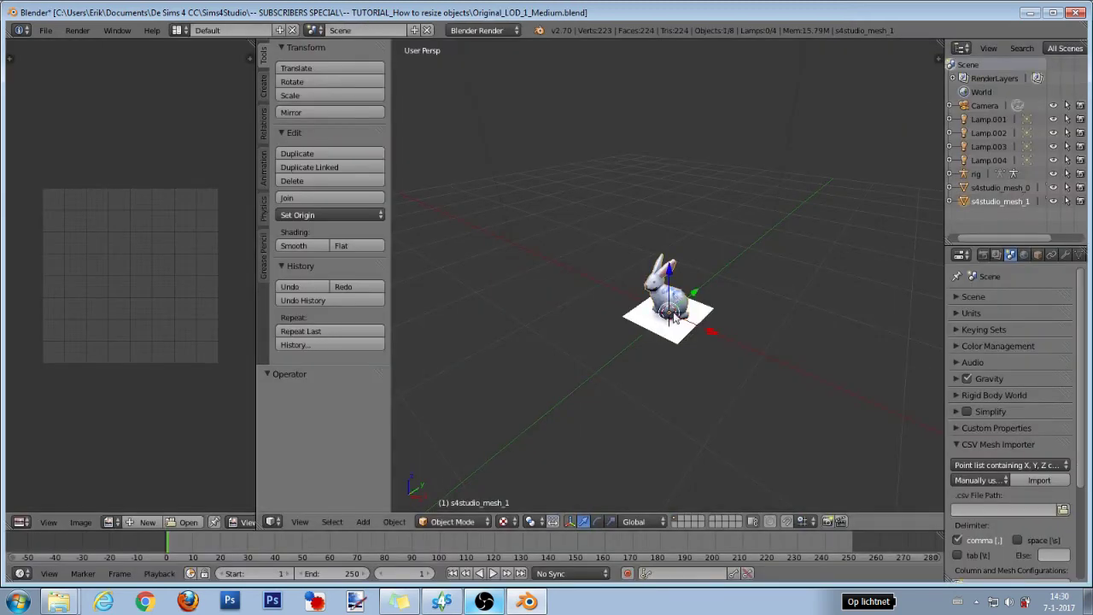
# Select both bunny meshes and scale them to 0.5 with S .5
pyautogui.keyDown('shift'); pyautogui.rightClick(674, 333); pyautogui.keyUp('shift')
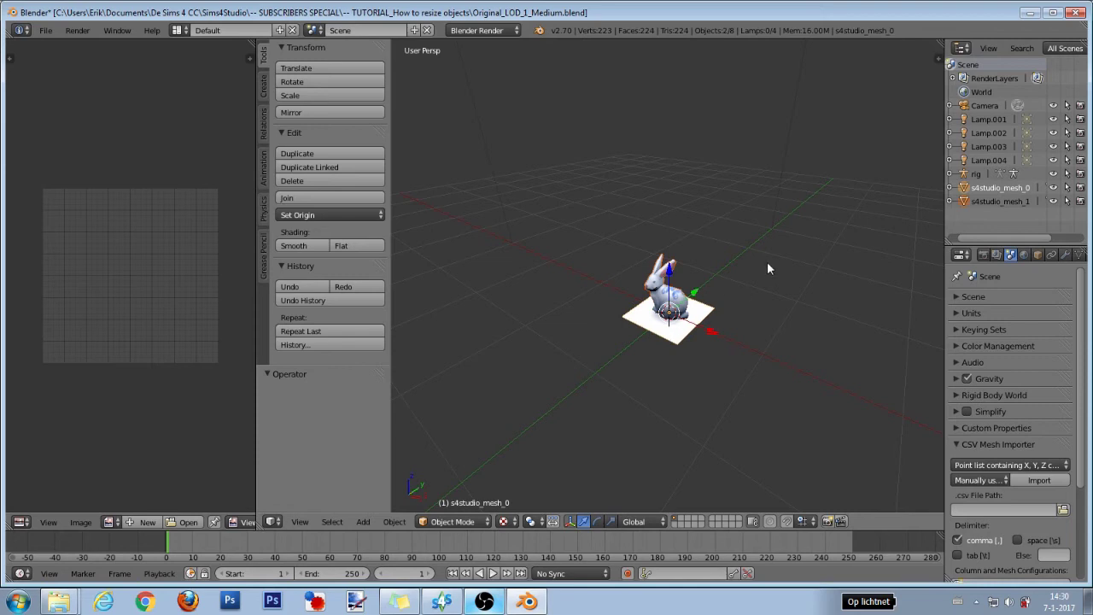
pyautogui.write('s')
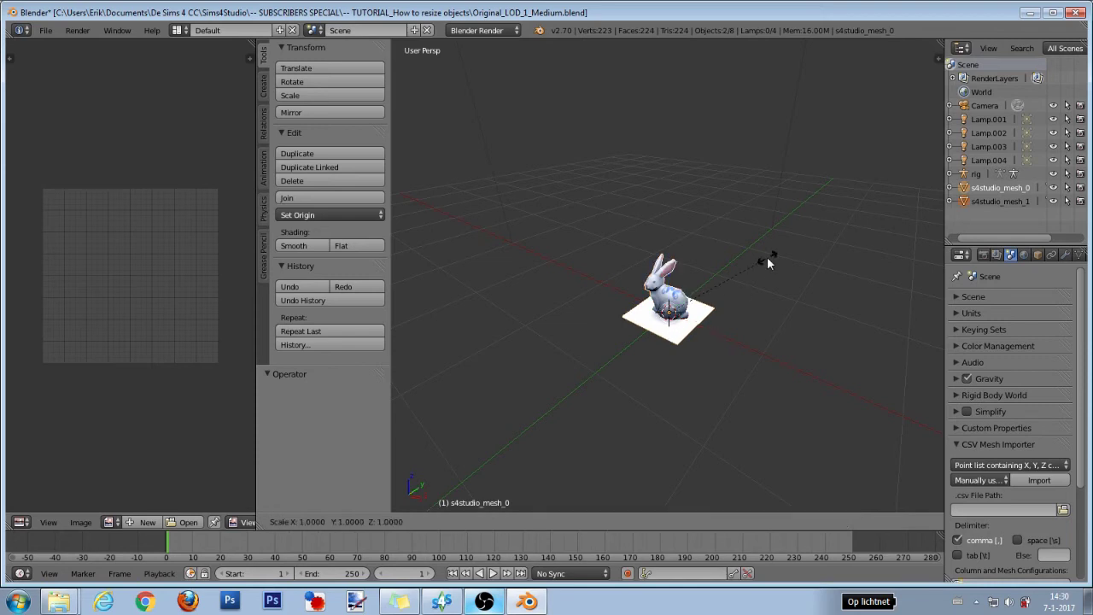
pyautogui.write('.5')
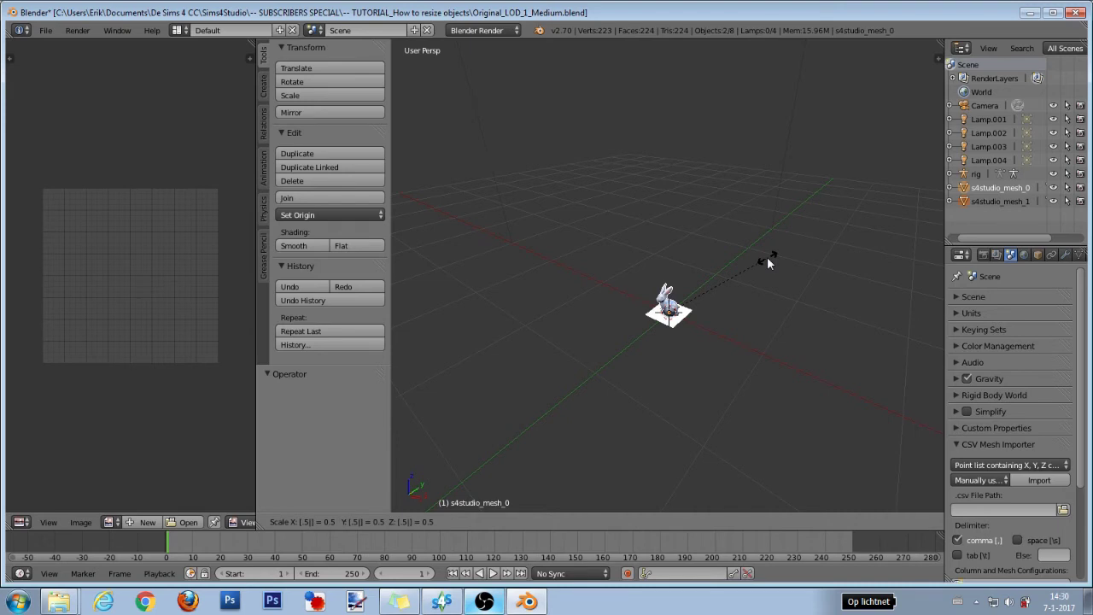
pyautogui.press('Return')
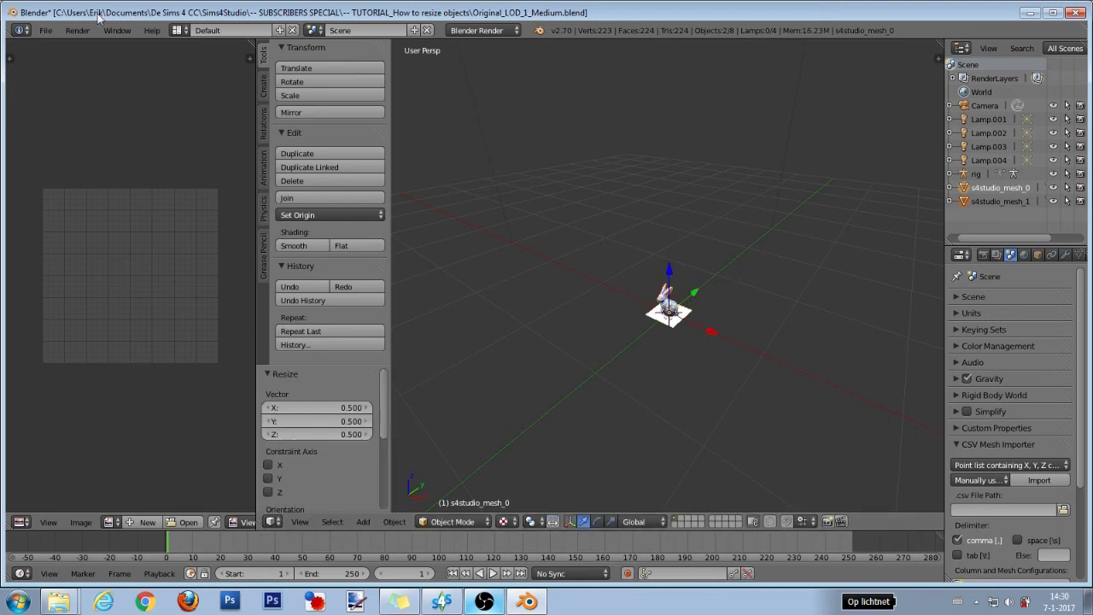
# Save the scaled scene as New_LOD_1_Medium.blend
pyautogui.click(45, 29)
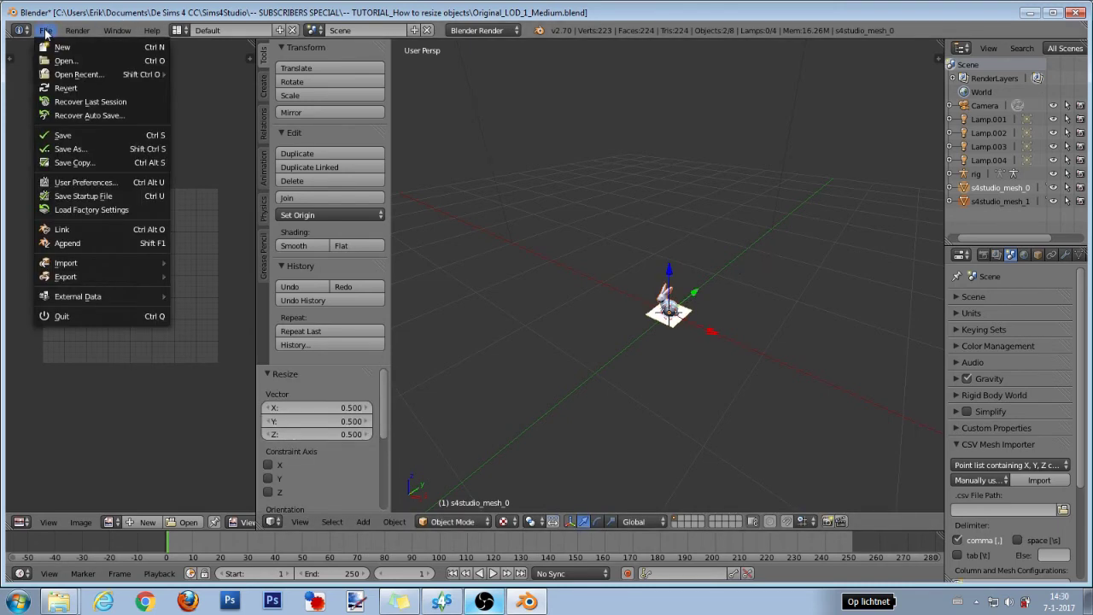
pyautogui.click(72, 149)
pyautogui.click(205, 82)
pyautogui.click(207, 82)
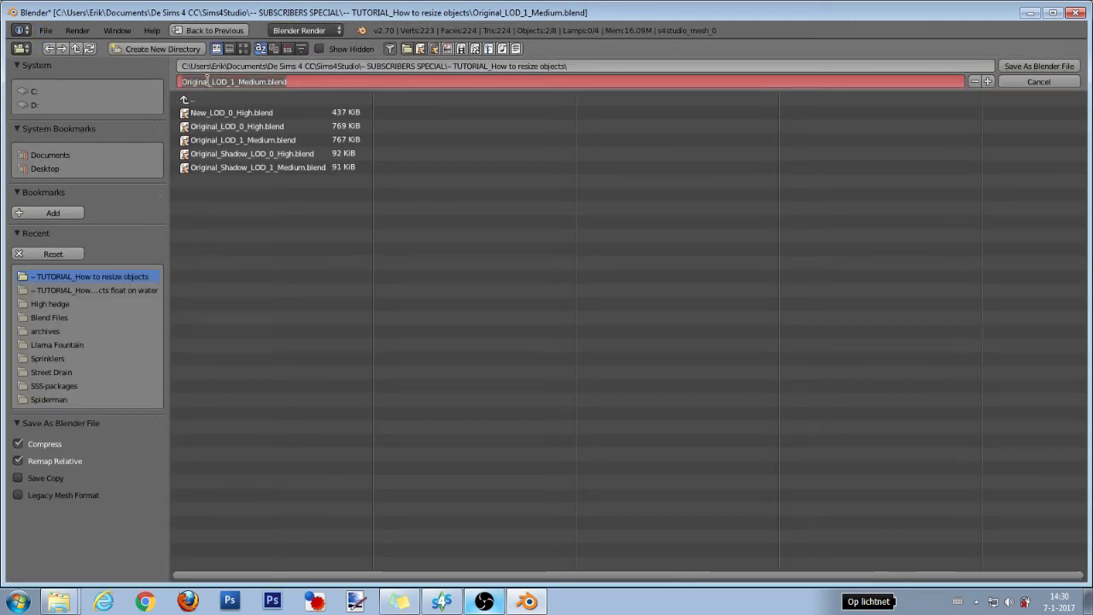
pyautogui.press('BackSpace')
pyautogui.press('BackSpace')
pyautogui.press('BackSpace')
pyautogui.press('BackSpace')
pyautogui.press('BackSpace')
pyautogui.press('BackSpace')
pyautogui.press('BackSpace')
pyautogui.press('BackSpace')
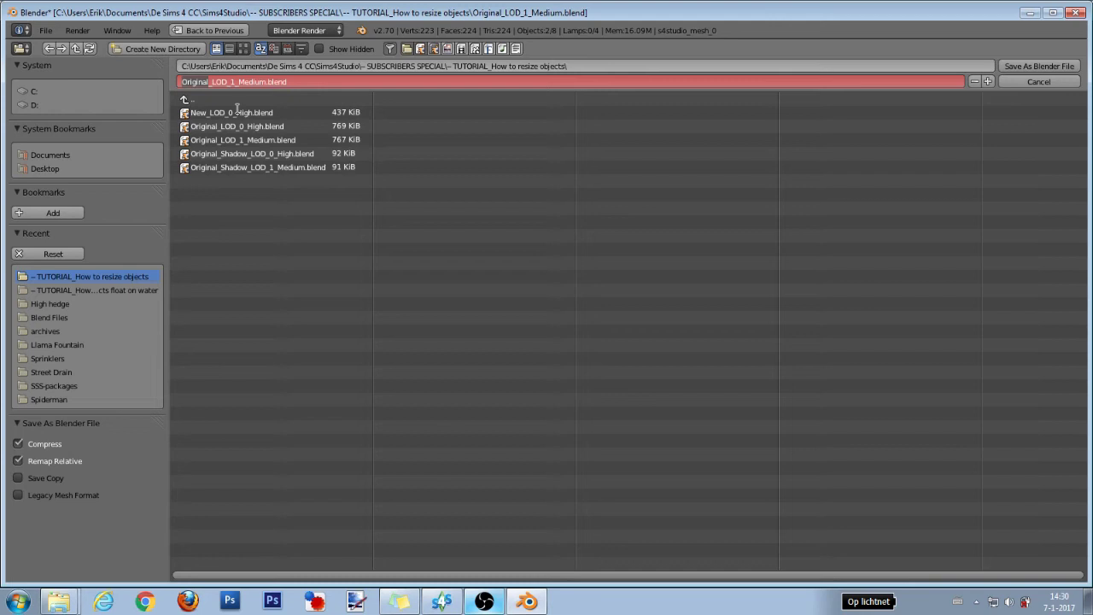
pyautogui.write('New')
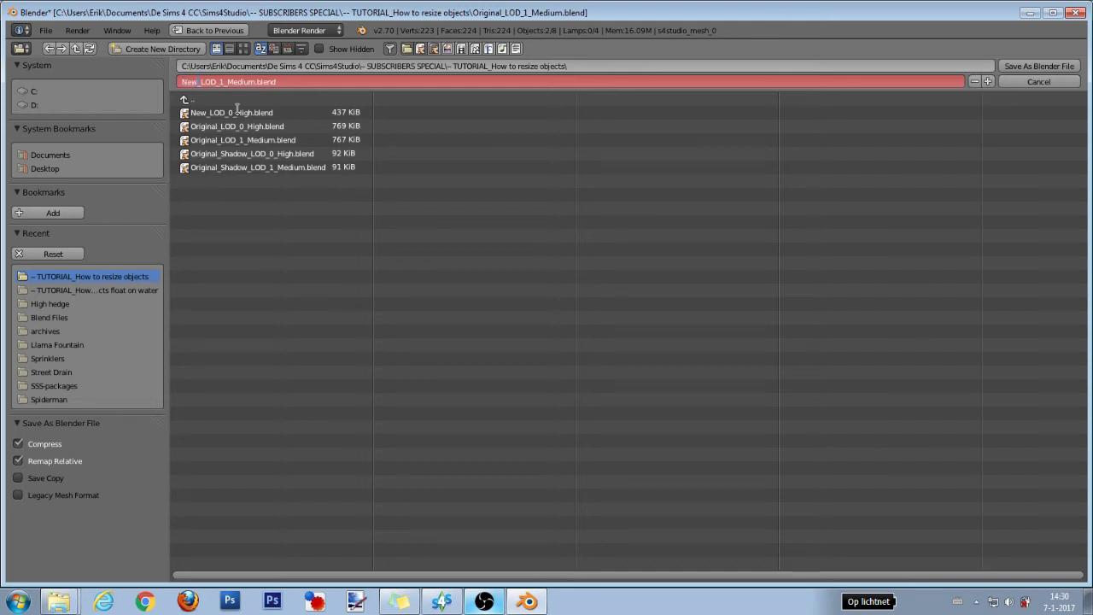
pyautogui.press('Return')
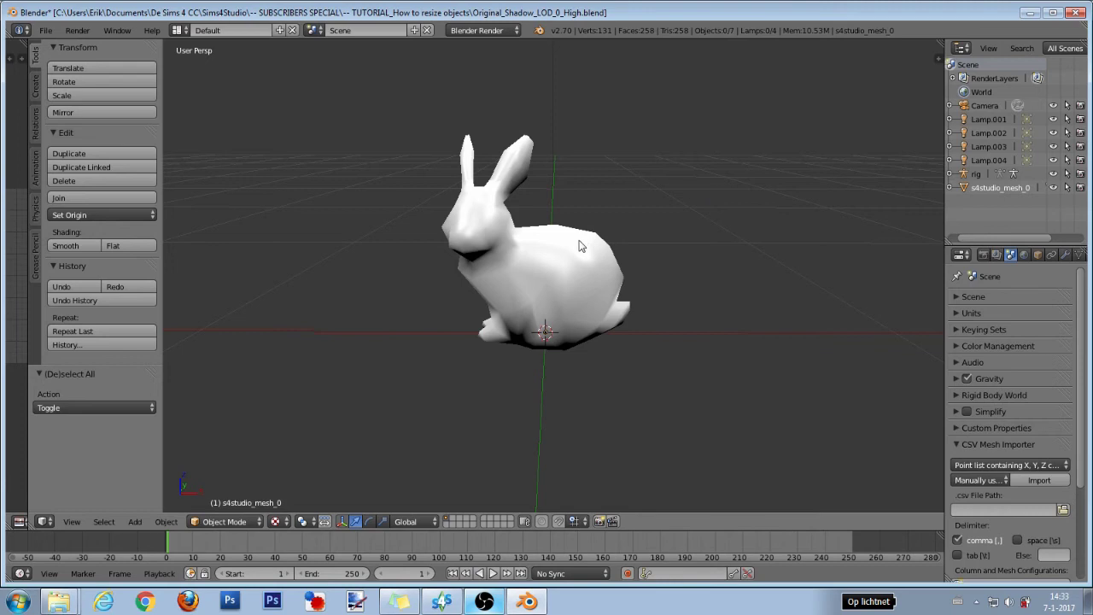
# Scale the shadow bunny mesh to 0.5, then freely enlarge the high-detail bunny to about 0.9
pyautogui.rightClick(547, 272)
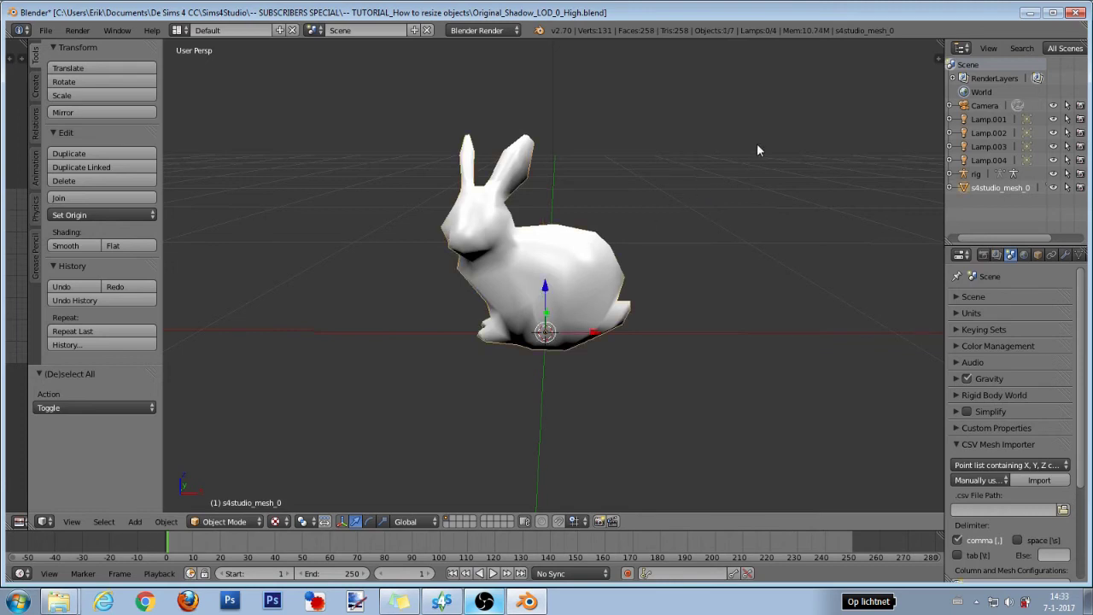
pyautogui.write('s0.5 Y: [.5]| = 0.5 Z: [.5]| = 0.5')
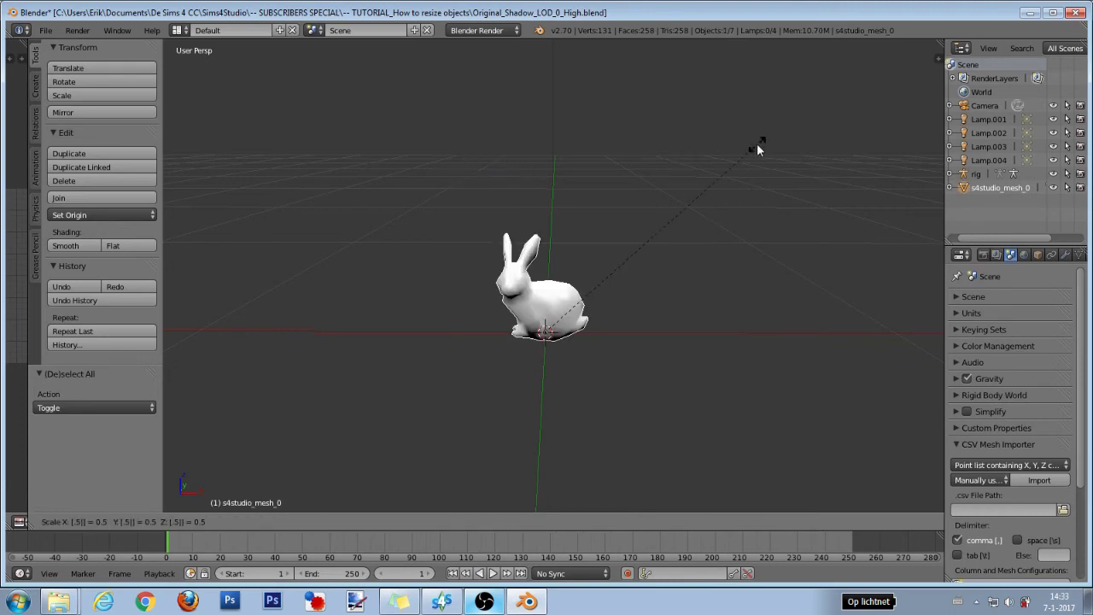
pyautogui.press('Return')
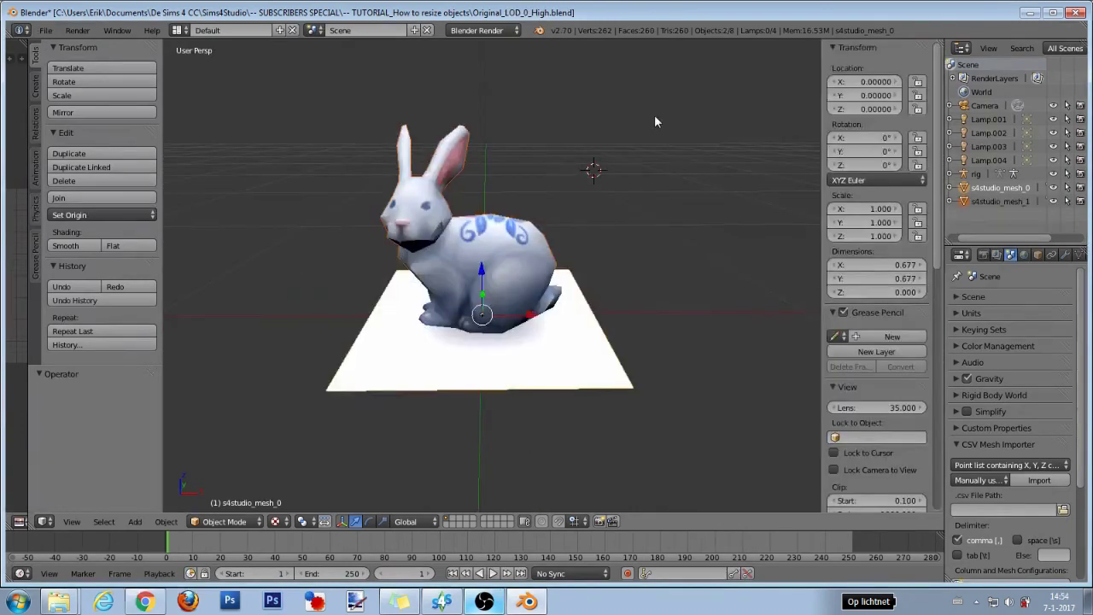
pyautogui.press('s')
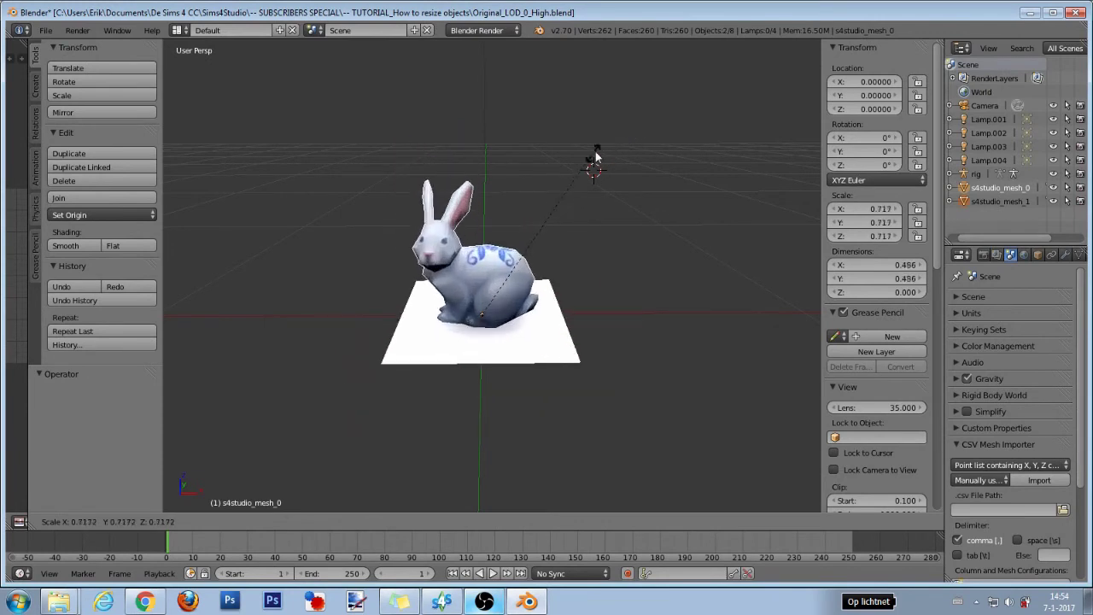
pyautogui.click(625, 127)
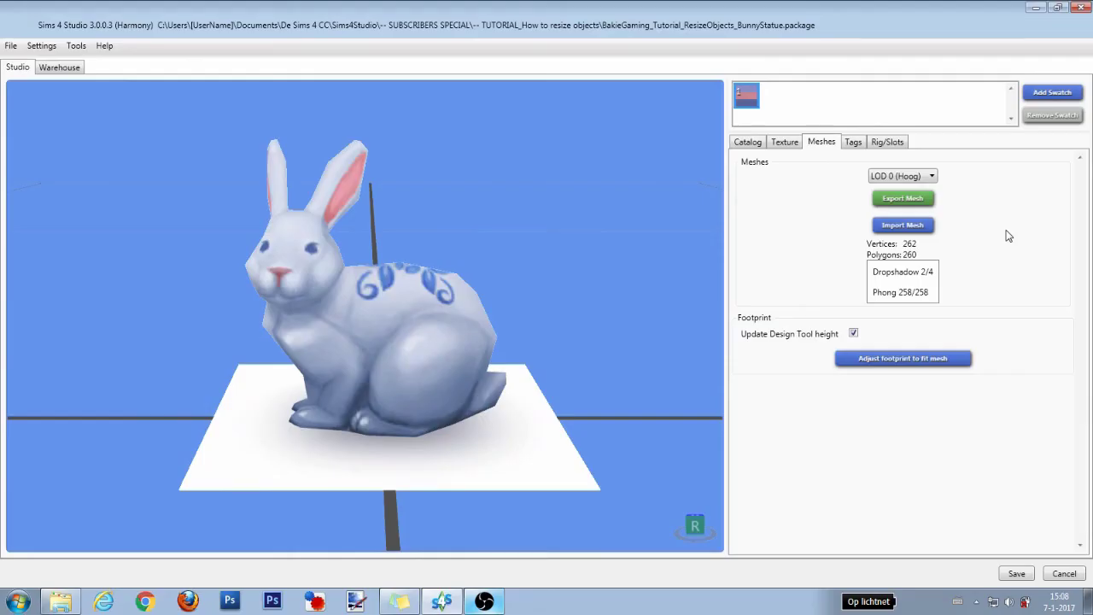
# Import New_LOD_0_High.blend as the replacement mesh for LOD 0 (Hoog)
pyautogui.click(912, 176)
pyautogui.click(912, 186)
pyautogui.click(901, 225)
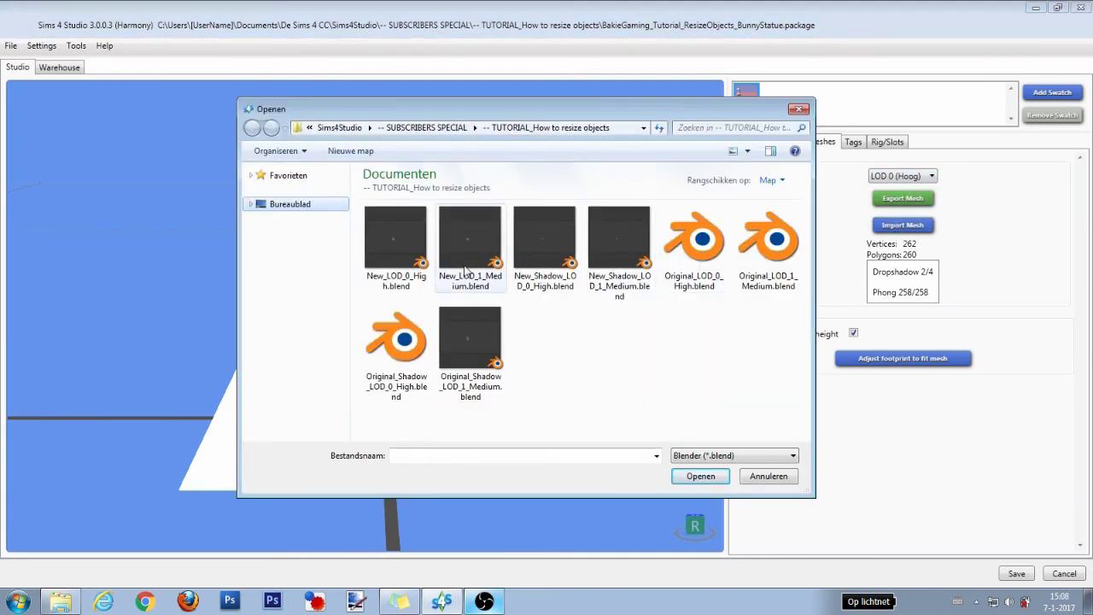
pyautogui.click(389, 249)
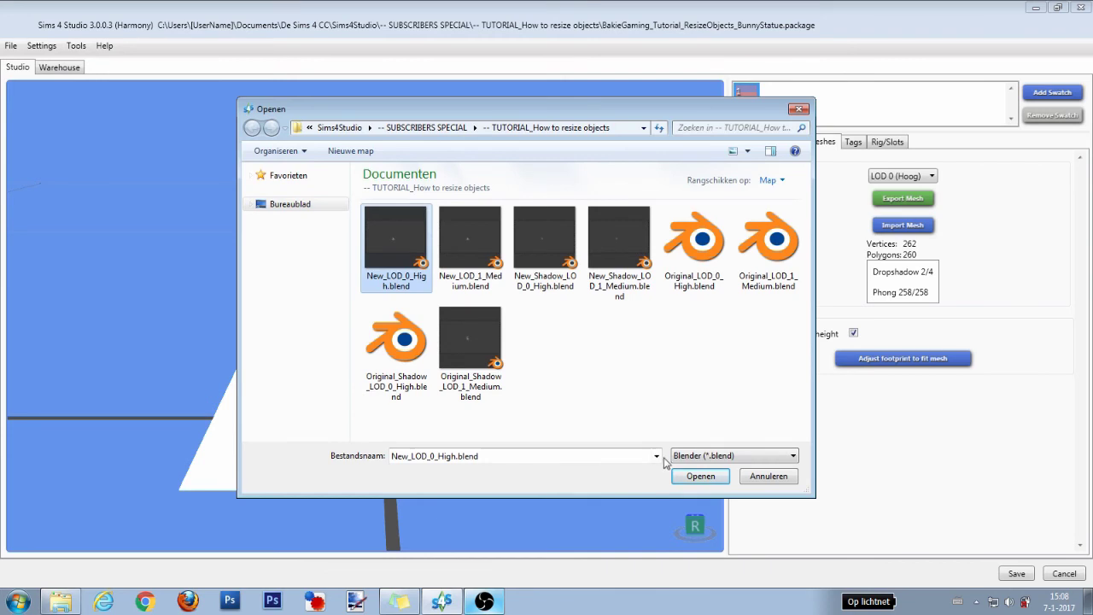
pyautogui.click(693, 476)
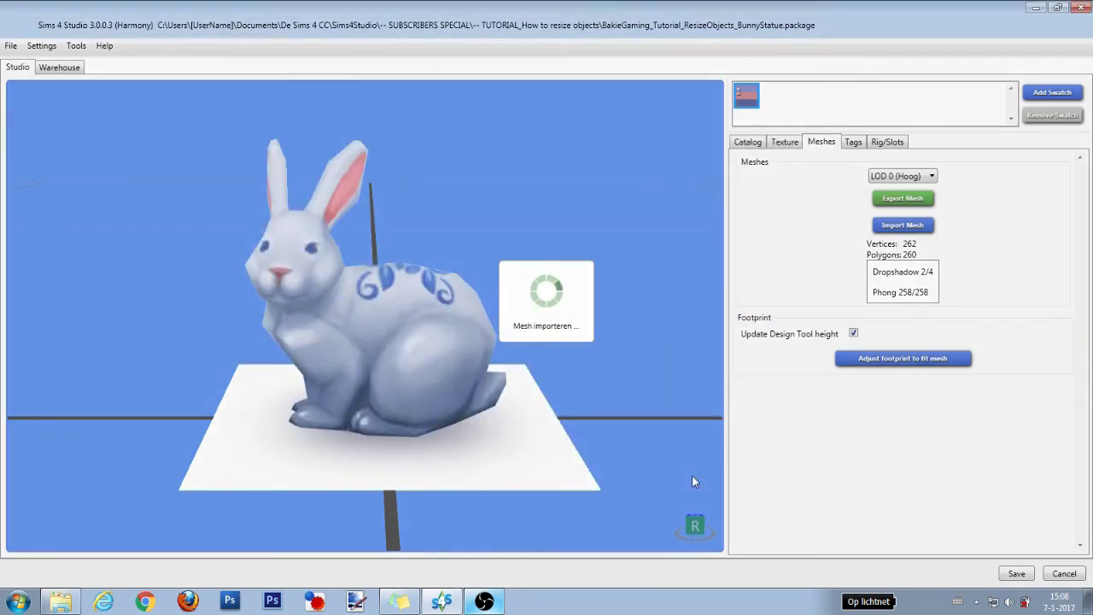
# Keep LOD 0 (Hoog) shown, save the bunny statue package and confirm
pyautogui.click(927, 178)
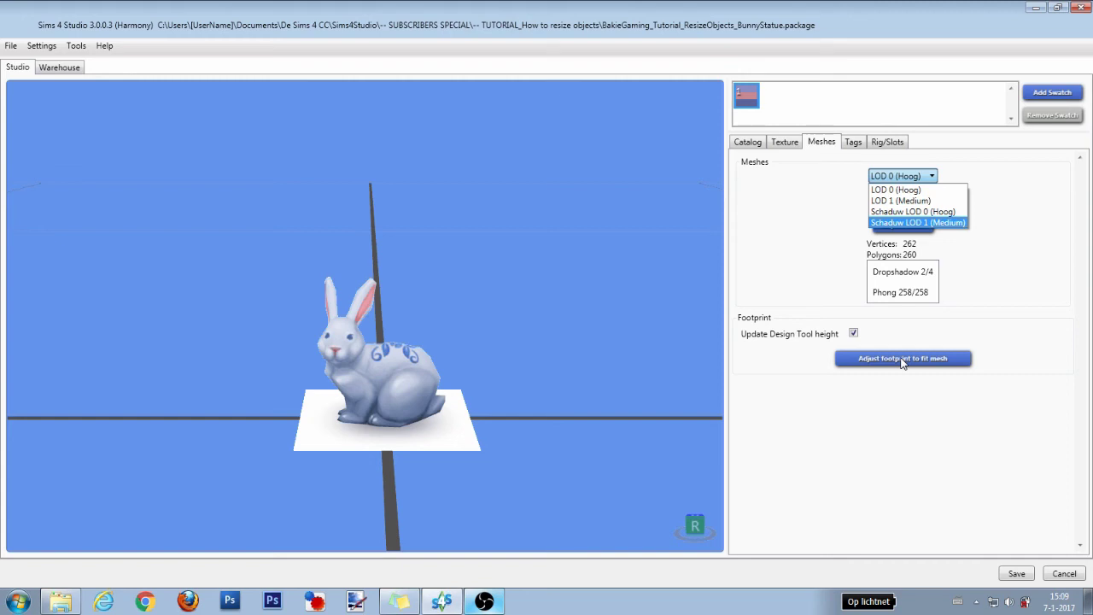
pyautogui.click(1016, 574)
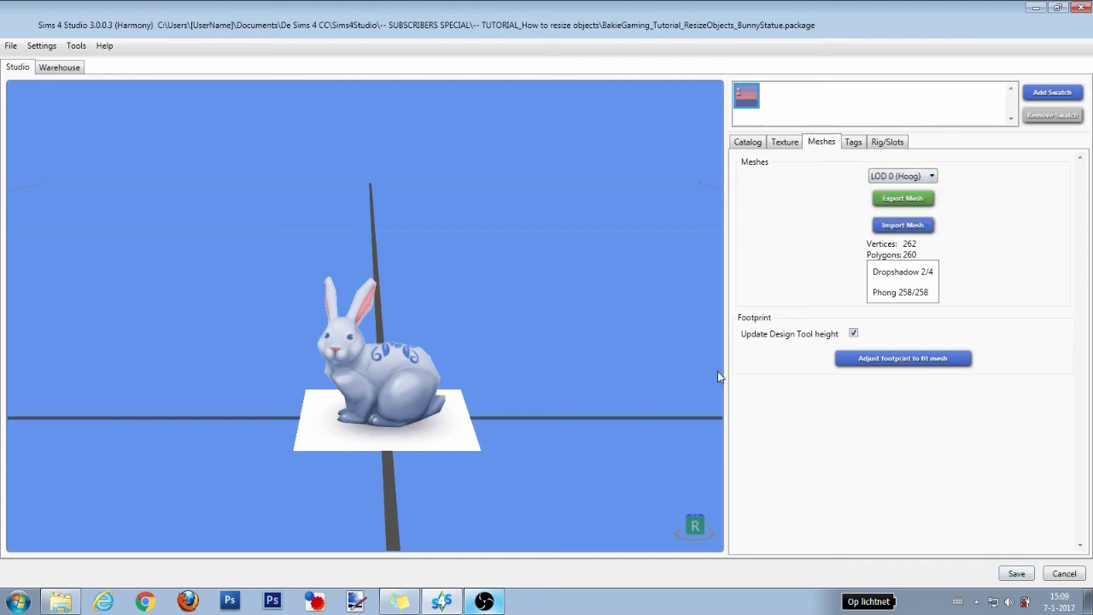
pyautogui.click(1027, 575)
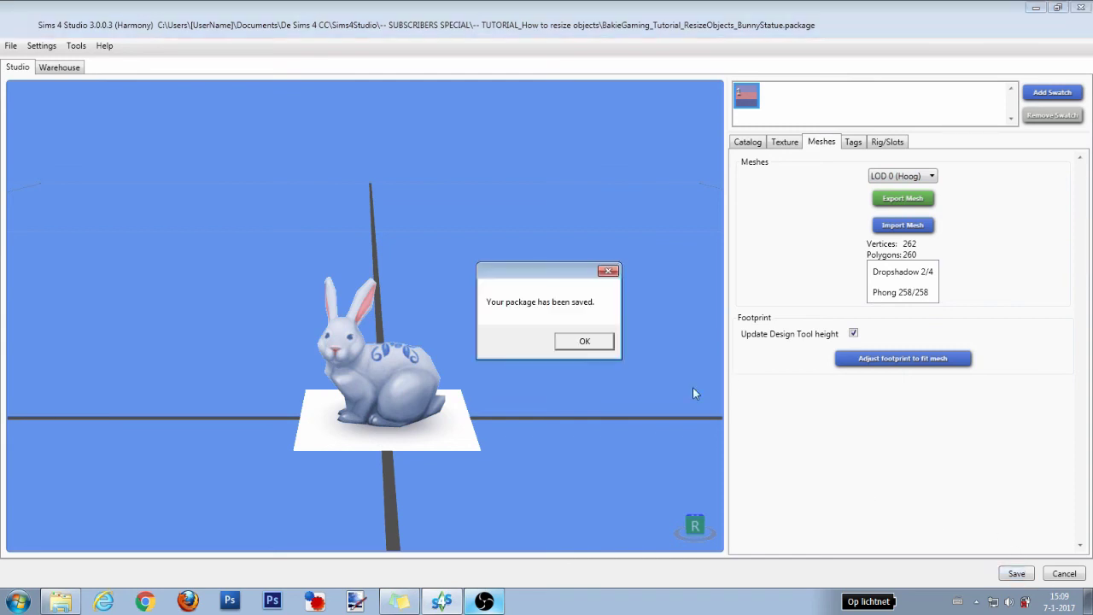
pyautogui.click(584, 342)
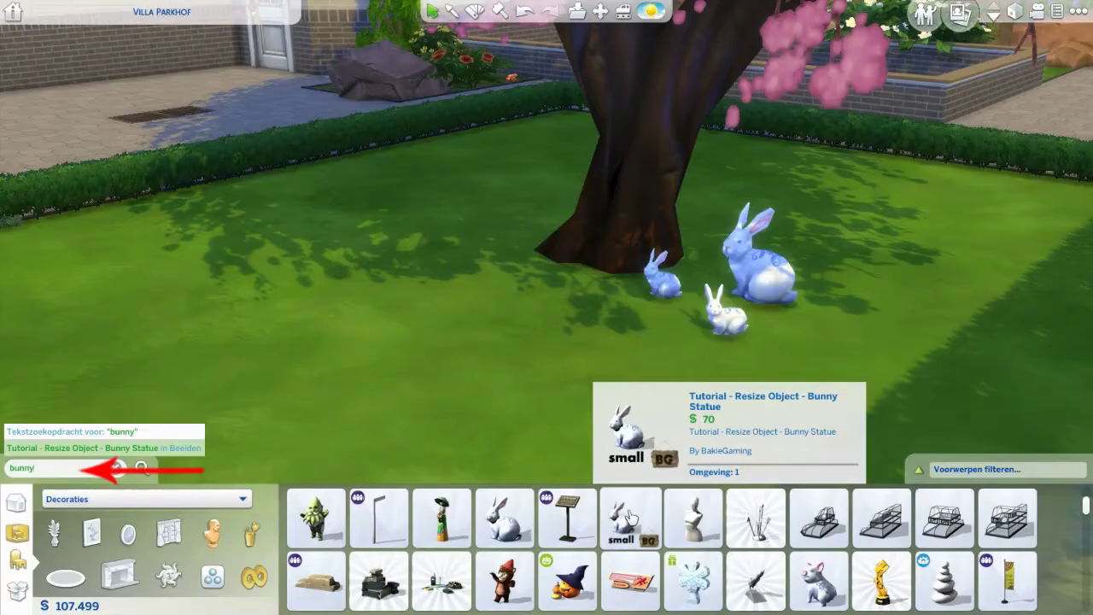